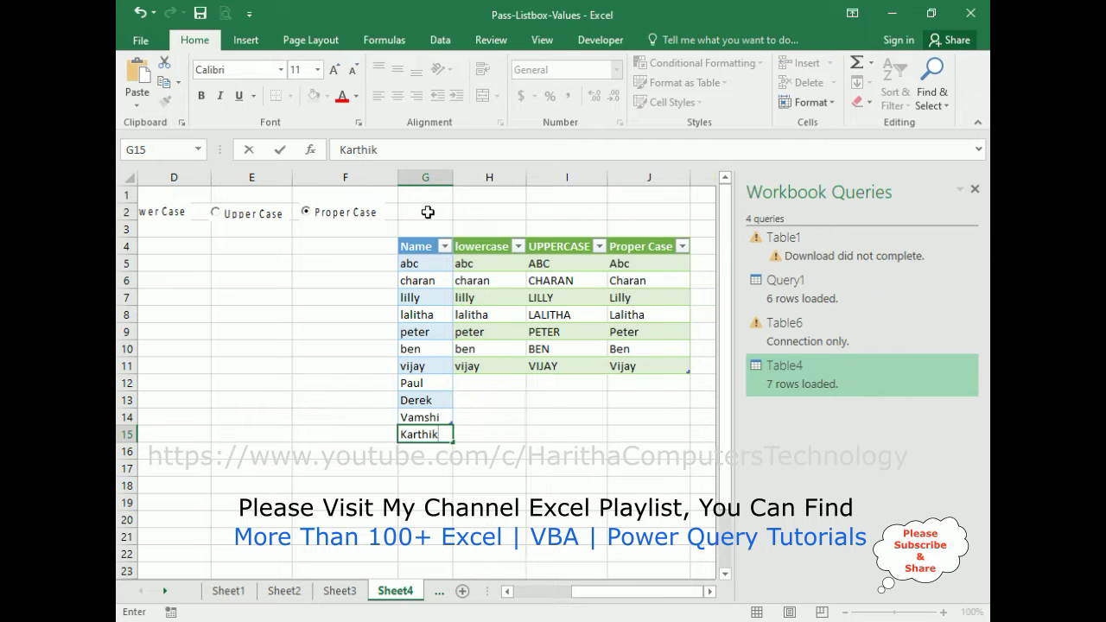
# - Commit the last entry in the Name table and refresh all queries to update the case-conversion table
pyautogui.click(440, 40)
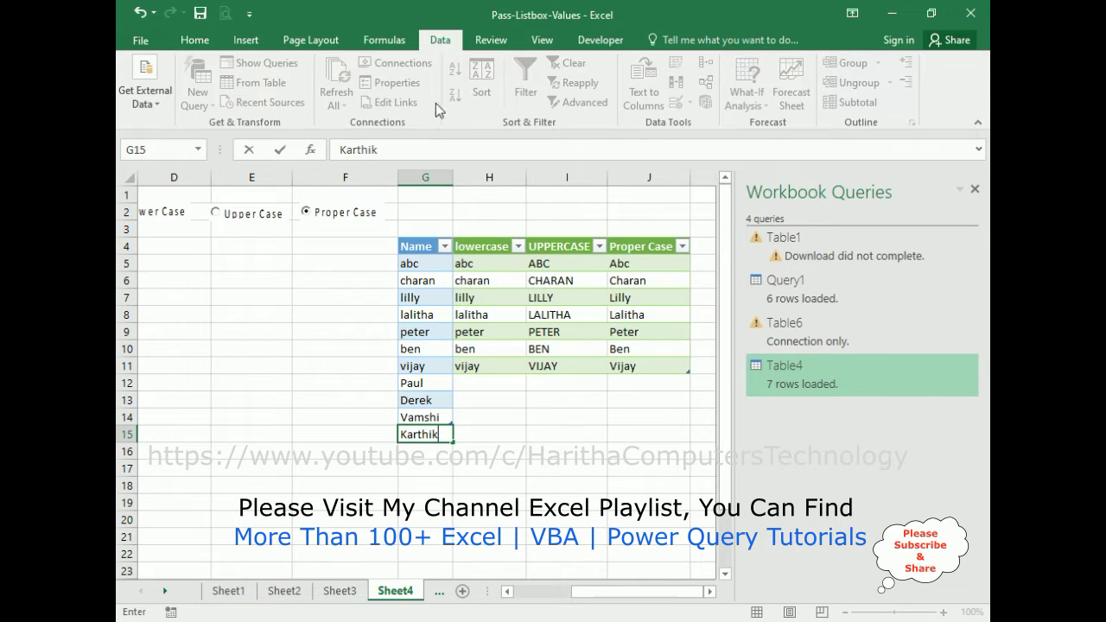
pyautogui.click(570, 429)
pyautogui.click(345, 107)
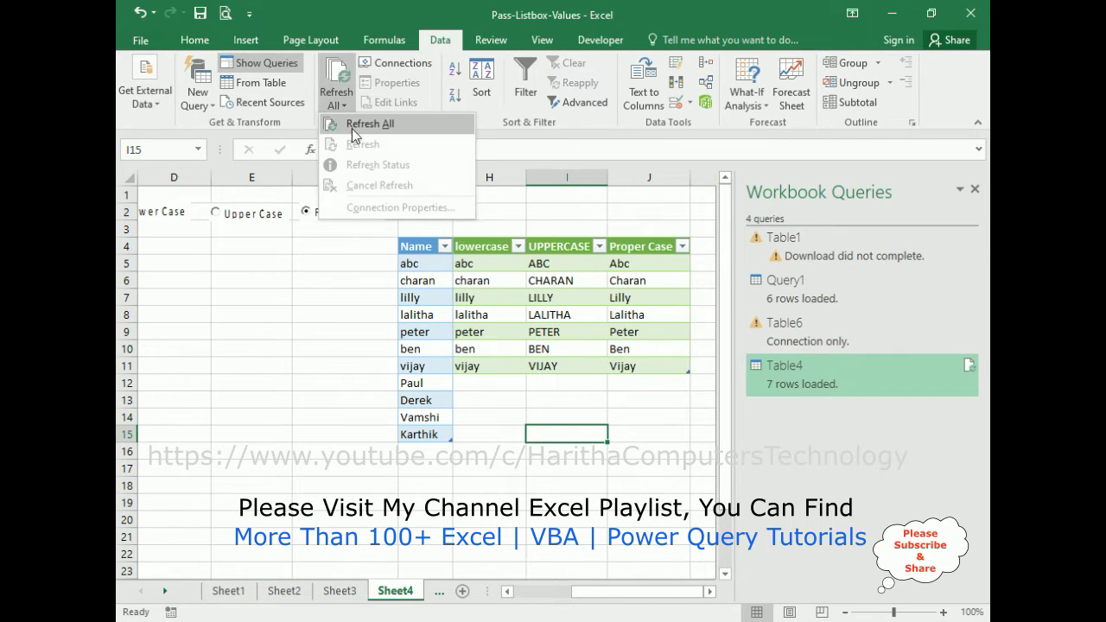
pyautogui.click(354, 131)
pyautogui.click(556, 367)
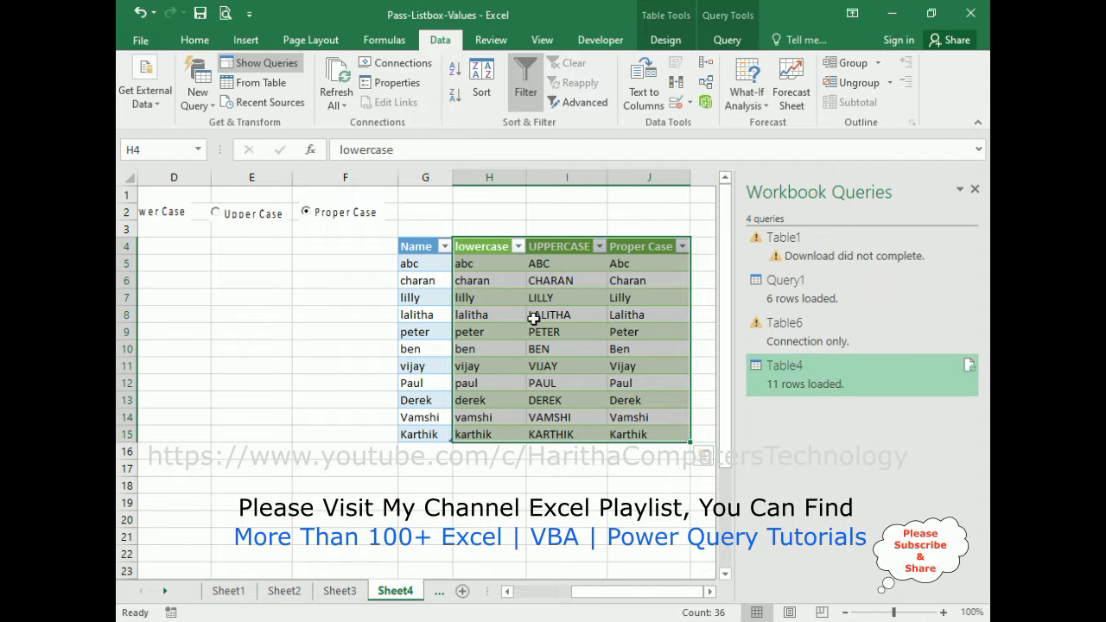
pyautogui.click(486, 471)
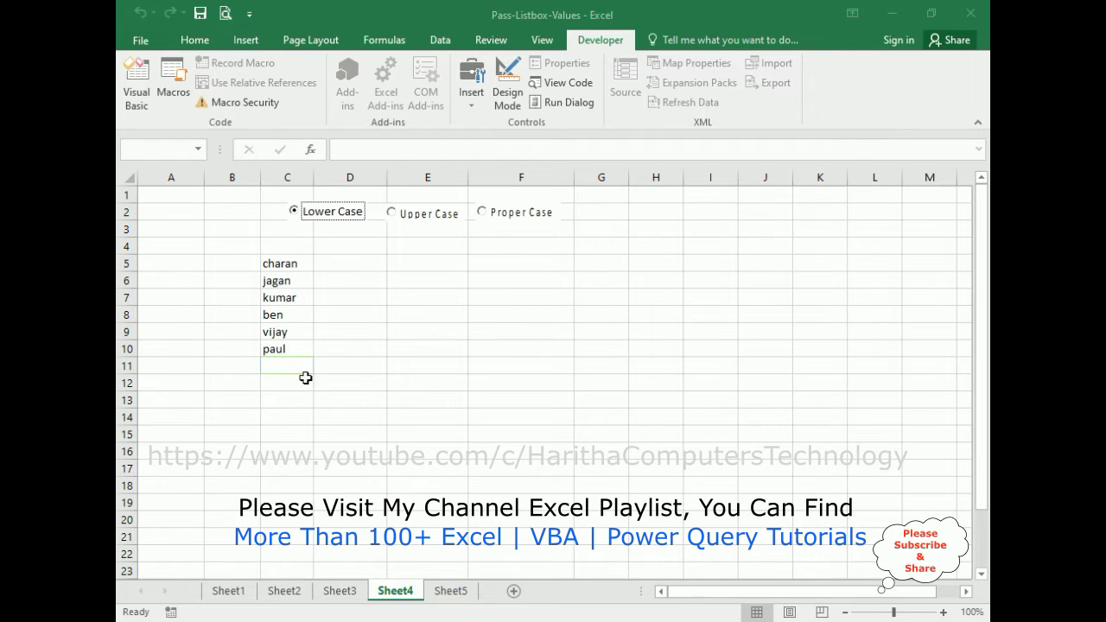
# - Cycle the name list in column C through Upper Case, Proper Case, Lower Case, Upper Case and back to Proper Case
pyautogui.click(399, 215)
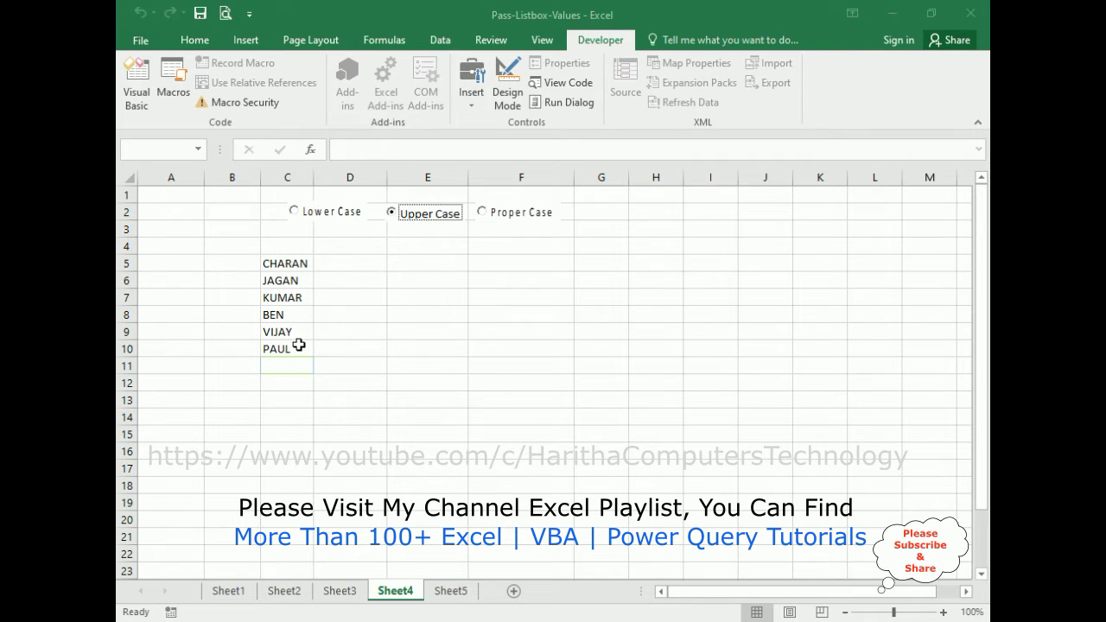
pyautogui.click(508, 214)
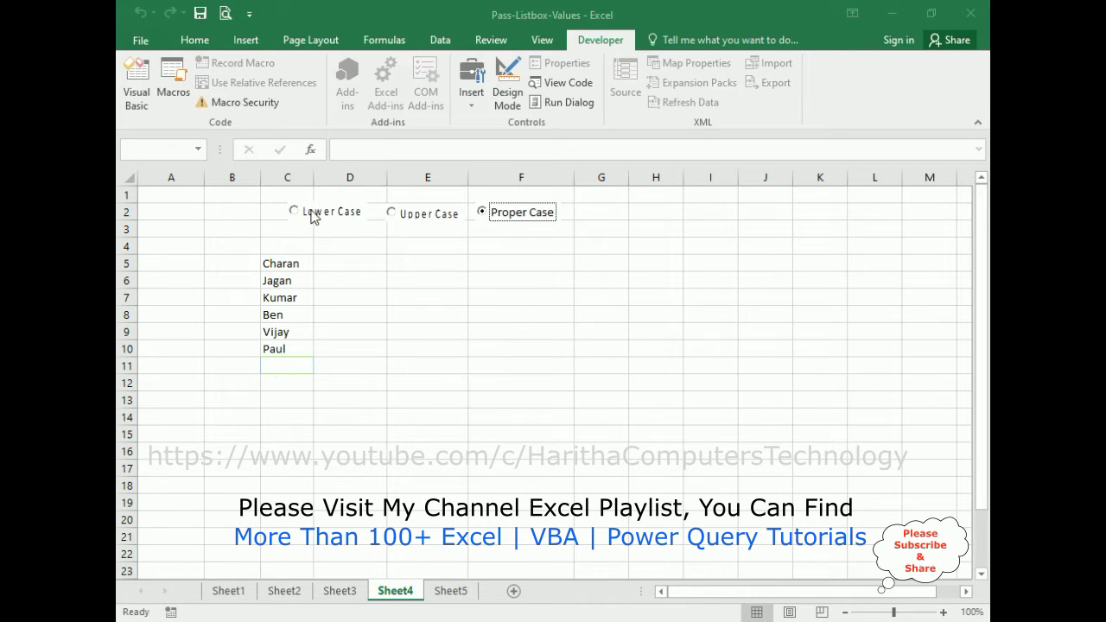
pyautogui.click(362, 217)
pyautogui.click(432, 222)
pyautogui.click(521, 216)
# - Enter abc followed by six lowercase sample first names in cells G5 to G11
pyautogui.click(590, 273)
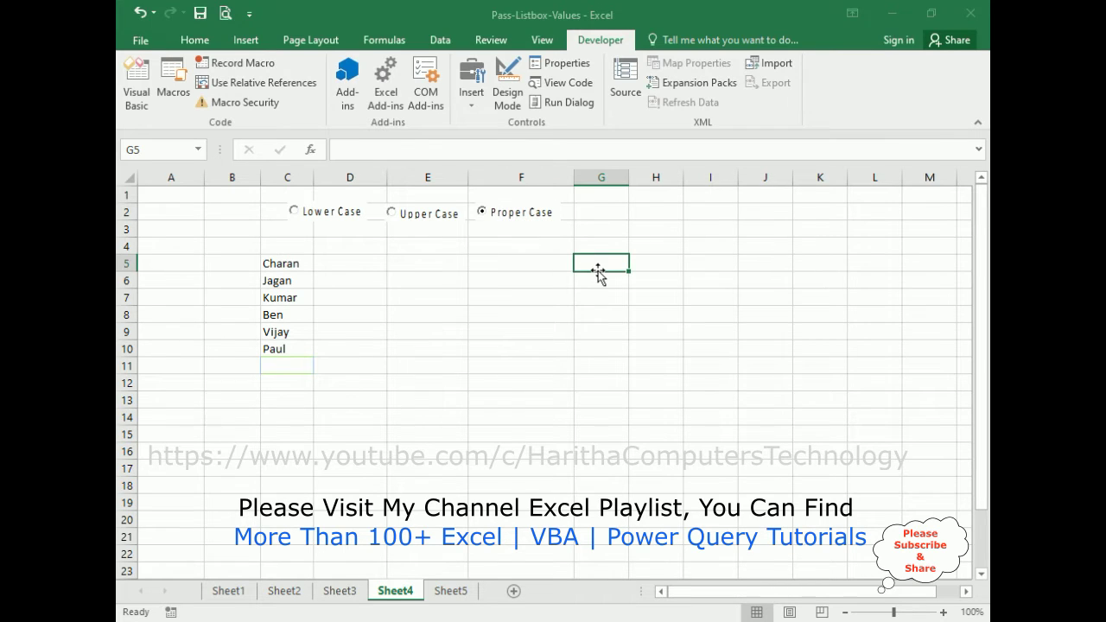
pyautogui.write('abc')
pyautogui.press('Return')
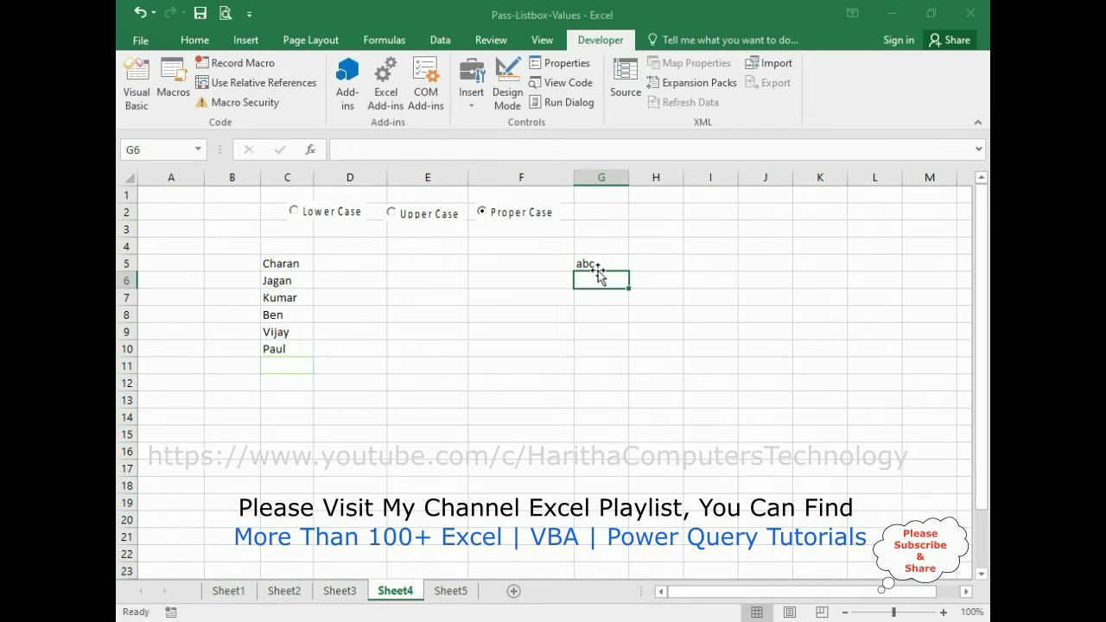
pyautogui.write('charan')
pyautogui.press('Return')
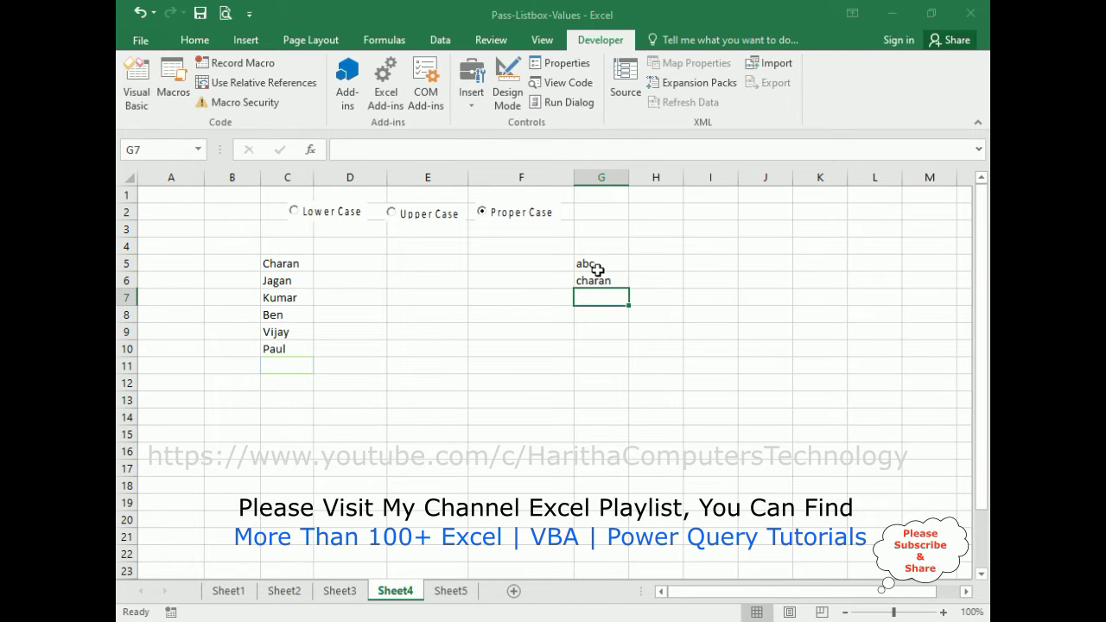
pyautogui.write('lilly')
pyautogui.press('Return')
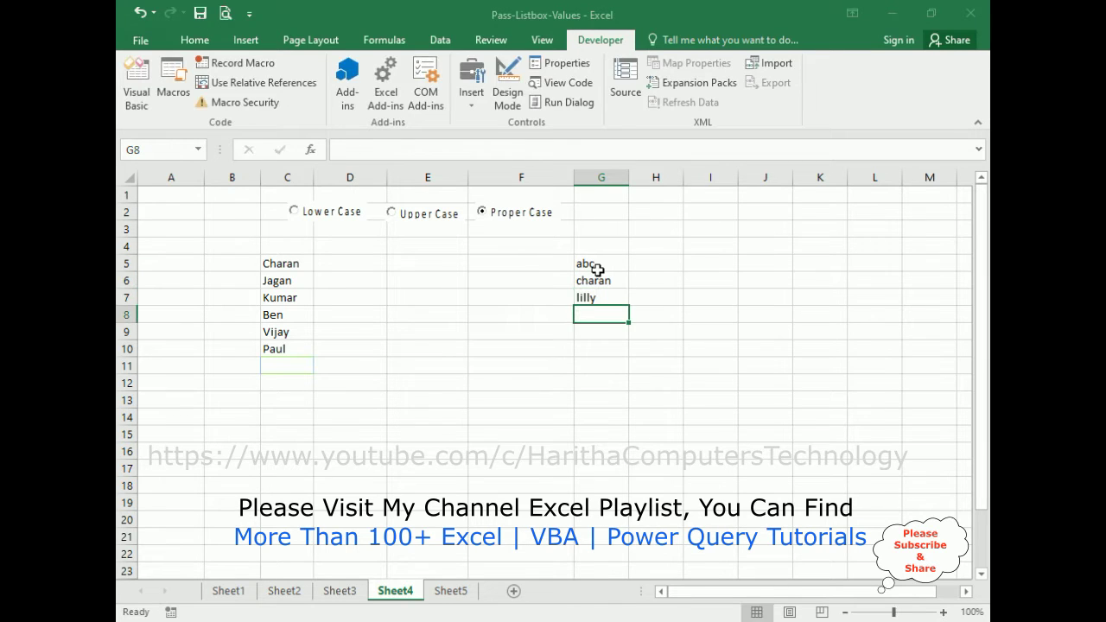
pyautogui.write('lalitha')
pyautogui.press('Return')
pyautogui.write('peter')
pyautogui.press('Return')
pyautogui.write('ben')
pyautogui.press('Return')
pyautogui.write('vijay')
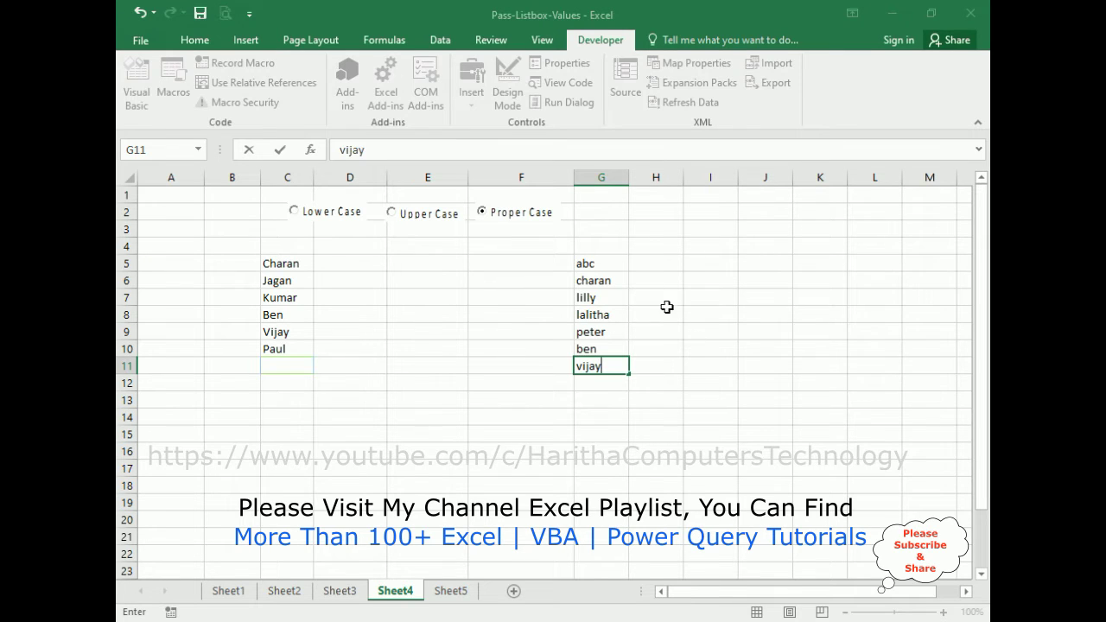
pyautogui.click(438, 45)
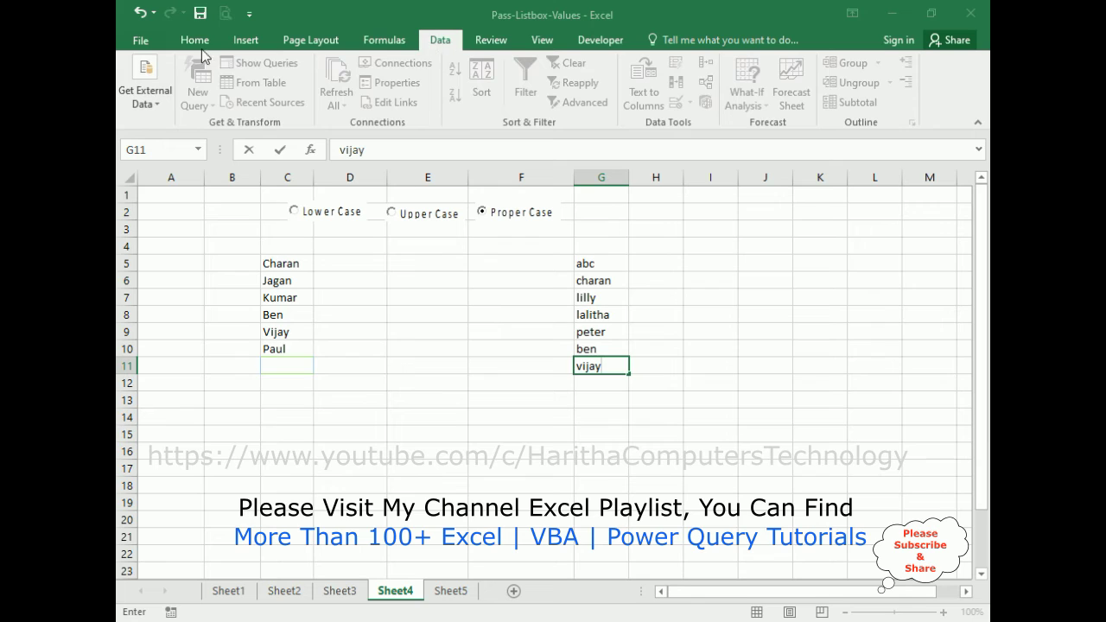
pyautogui.click(722, 299)
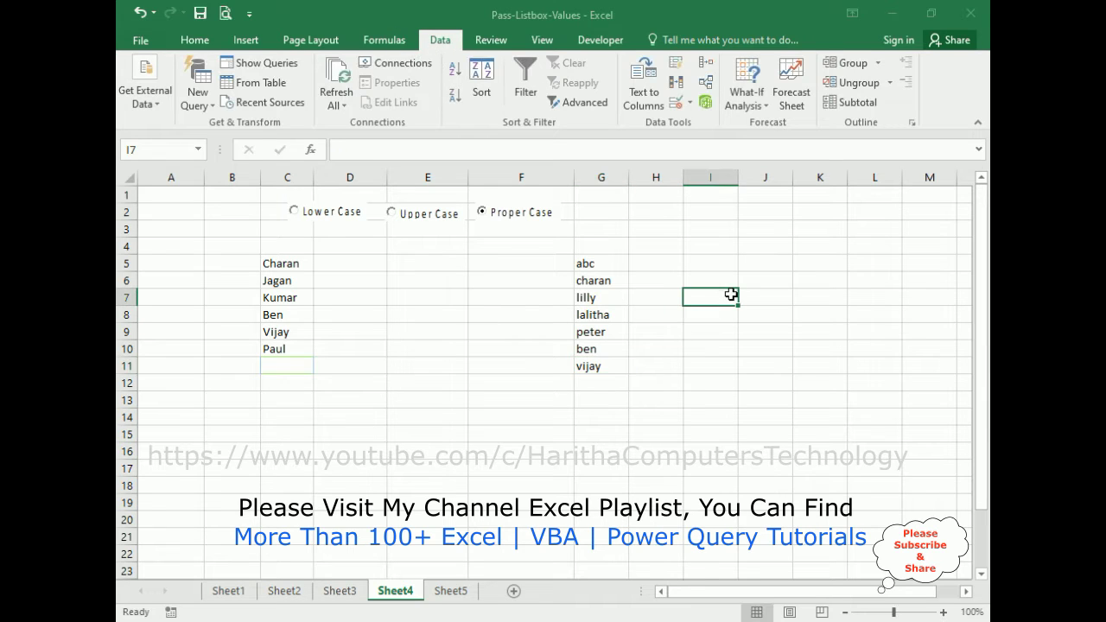
pyautogui.click(252, 88)
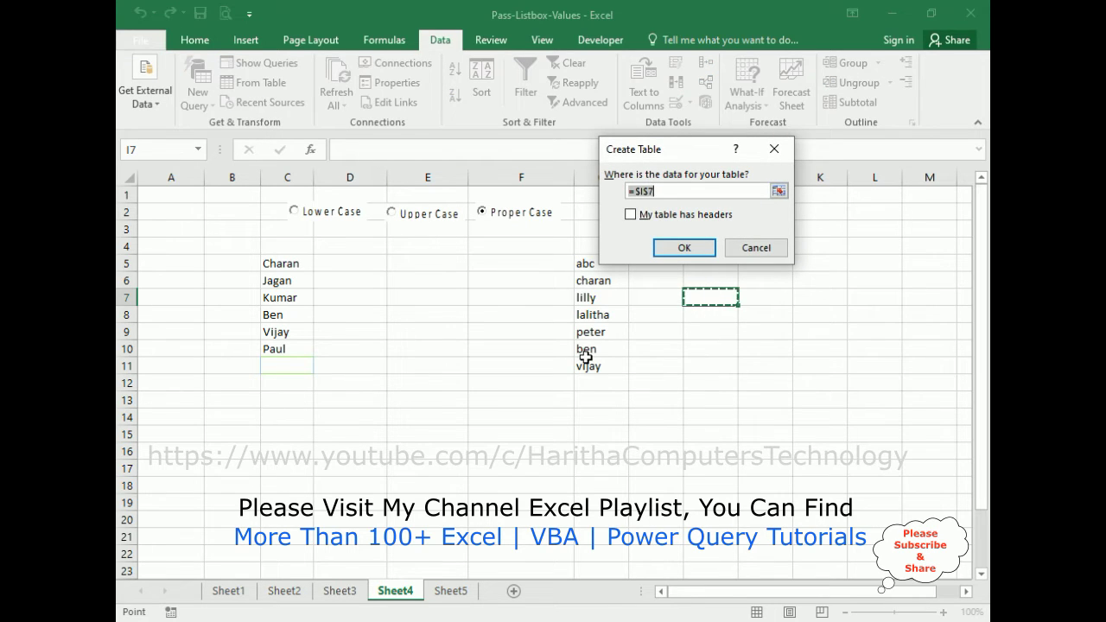
pyautogui.moveTo(578, 263); pyautogui.dragTo(585, 364)
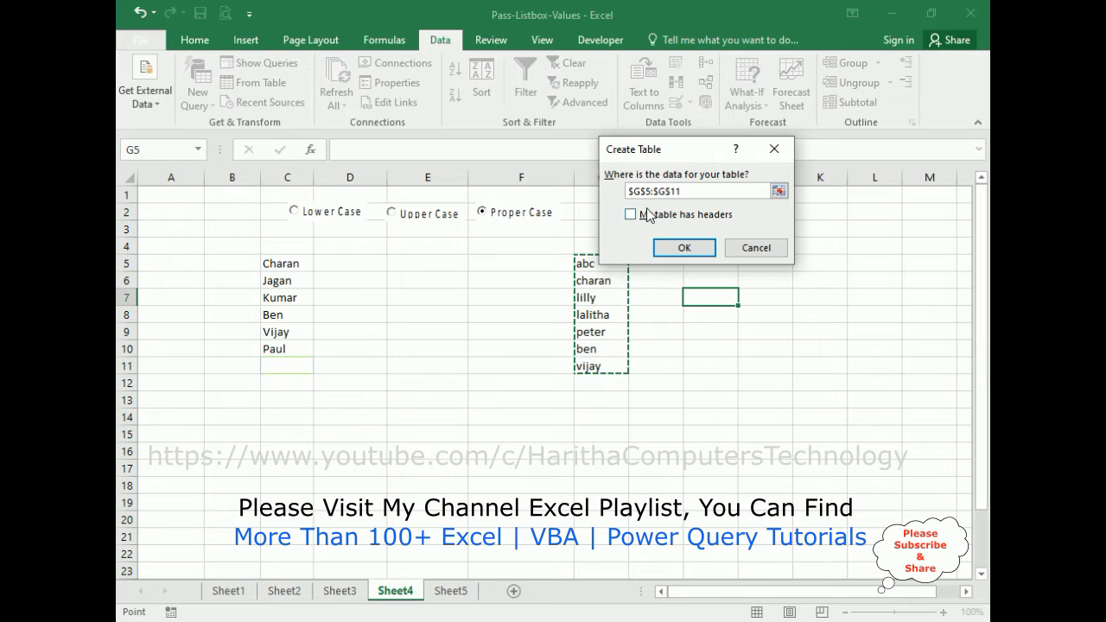
pyautogui.click(748, 245)
# - Enter the header Name in cell G4 above the new list of names
pyautogui.click(592, 242)
pyautogui.write('Name')
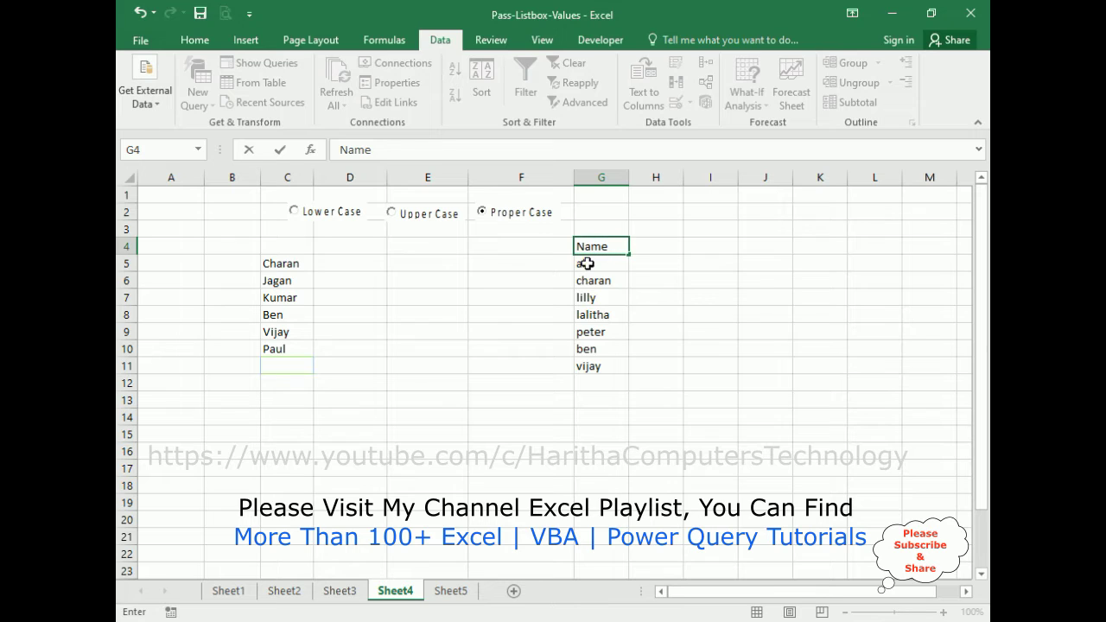
pyautogui.click(693, 337)
# - Create a table with headers from G4:G11 and open it as a query in the Query Editor
pyautogui.click(258, 80)
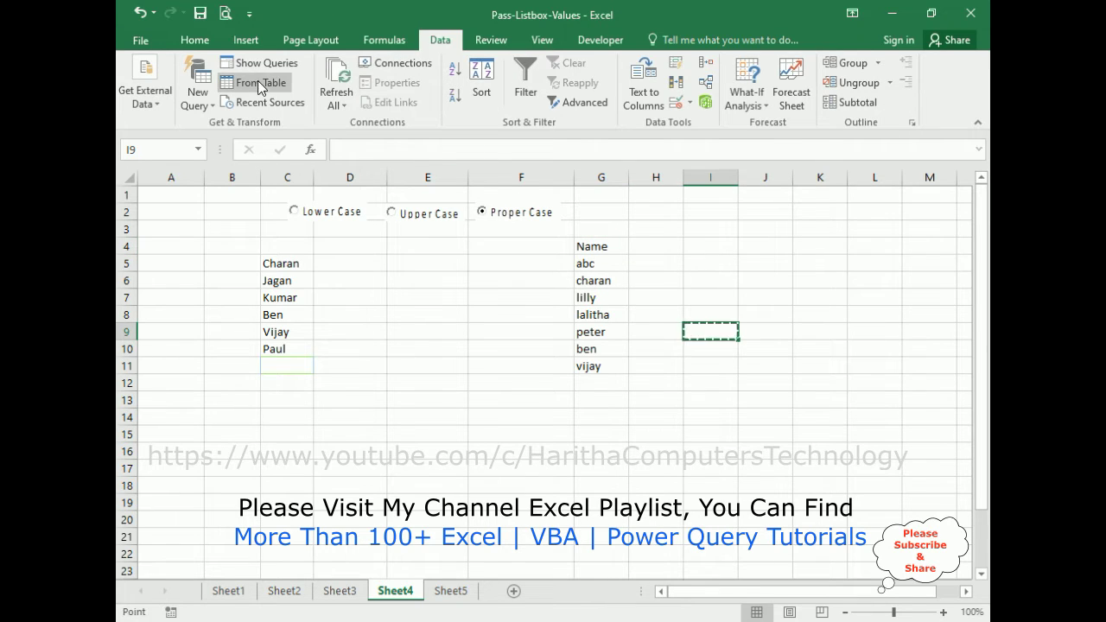
pyautogui.moveTo(585, 245); pyautogui.dragTo(591, 365)
pyautogui.click(630, 215)
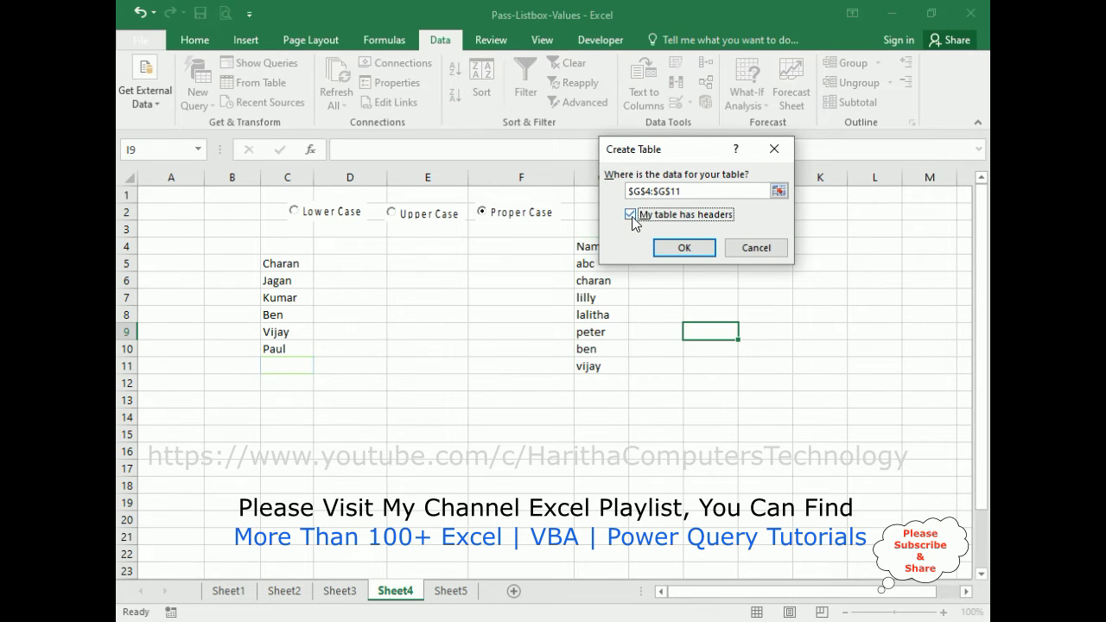
pyautogui.click(692, 251)
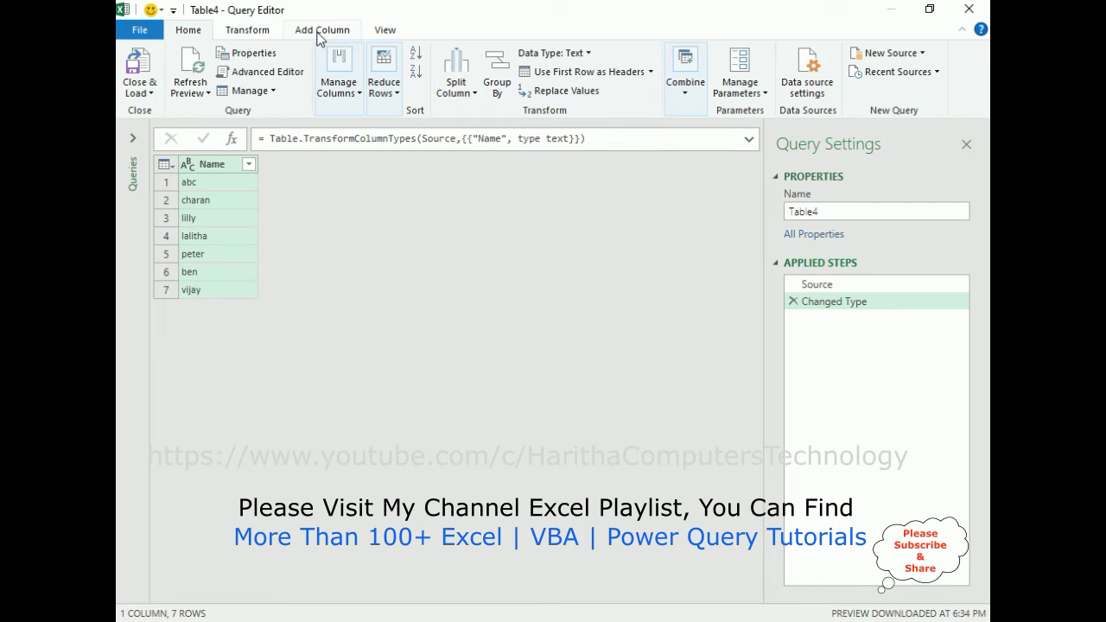
# - Add lowercase, UPPERCASE and Capitalize Each Word versions of the names as new columns in the query
pyautogui.click(322, 33)
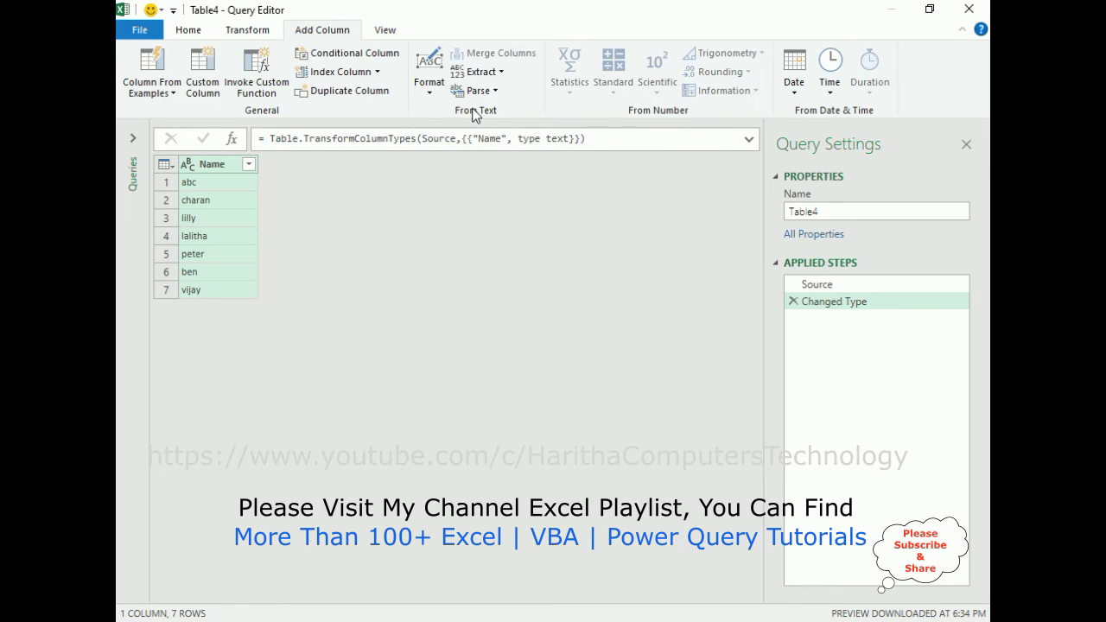
pyautogui.click(432, 92)
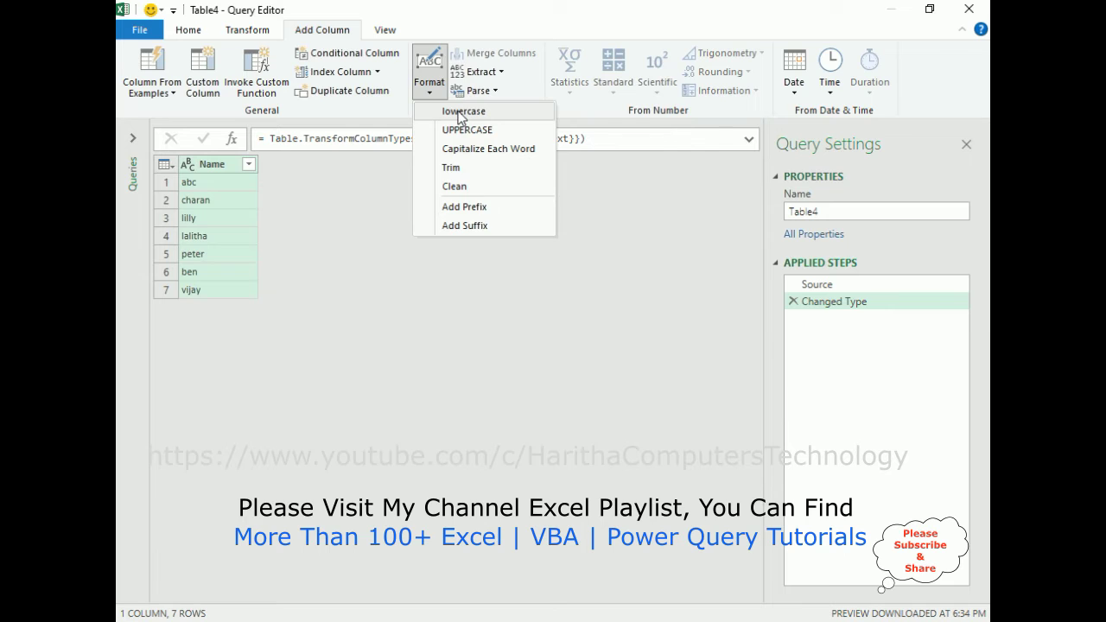
pyautogui.click(462, 111)
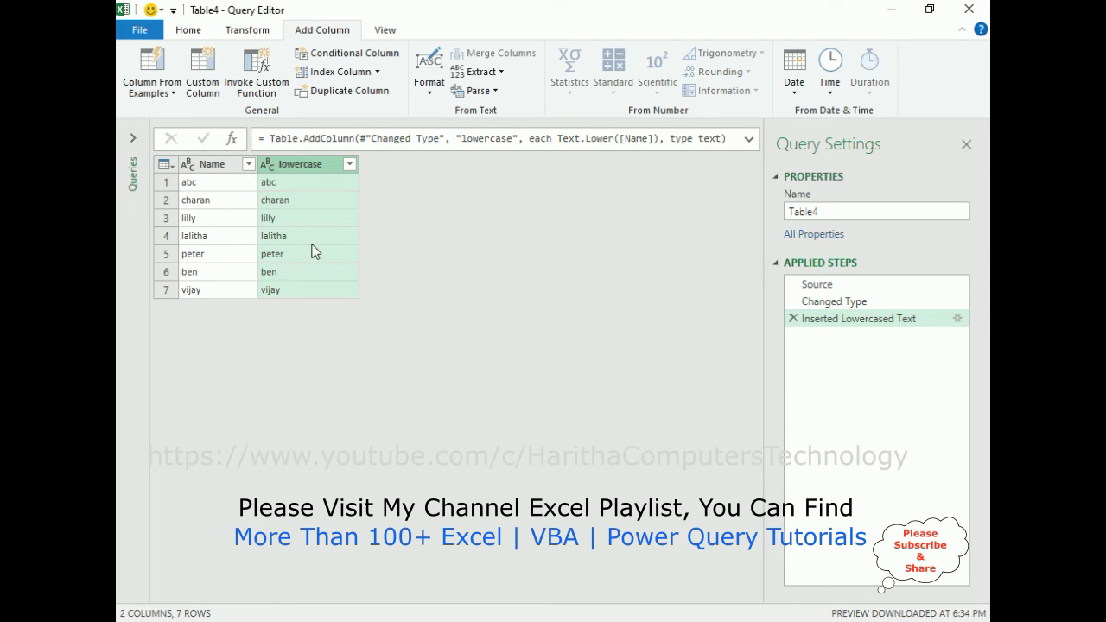
pyautogui.click(429, 99)
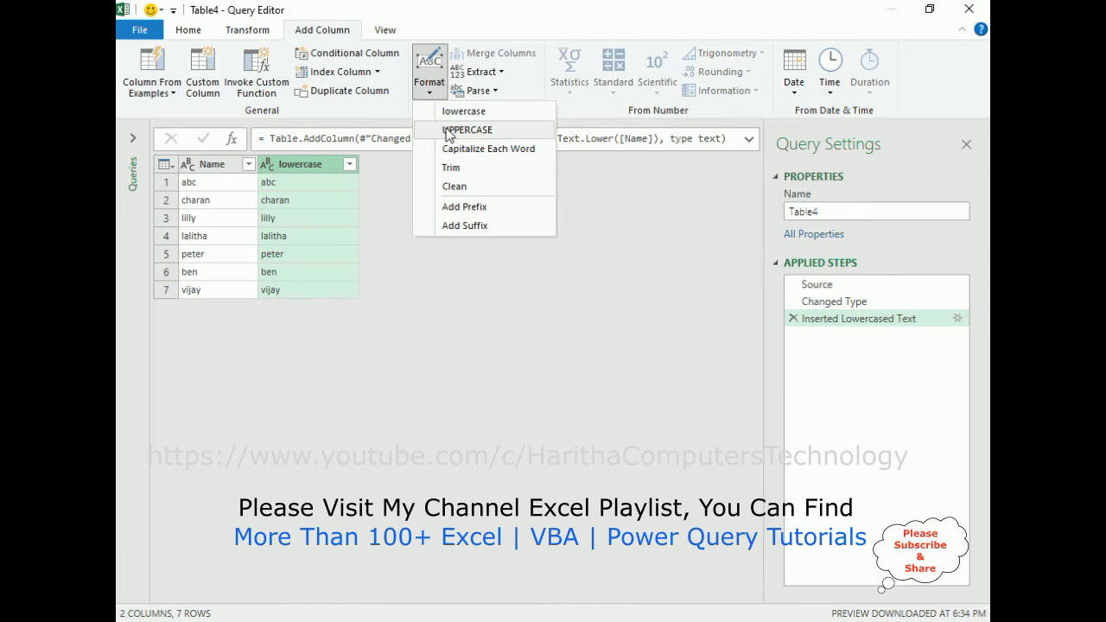
pyautogui.click(448, 134)
pyautogui.click(430, 99)
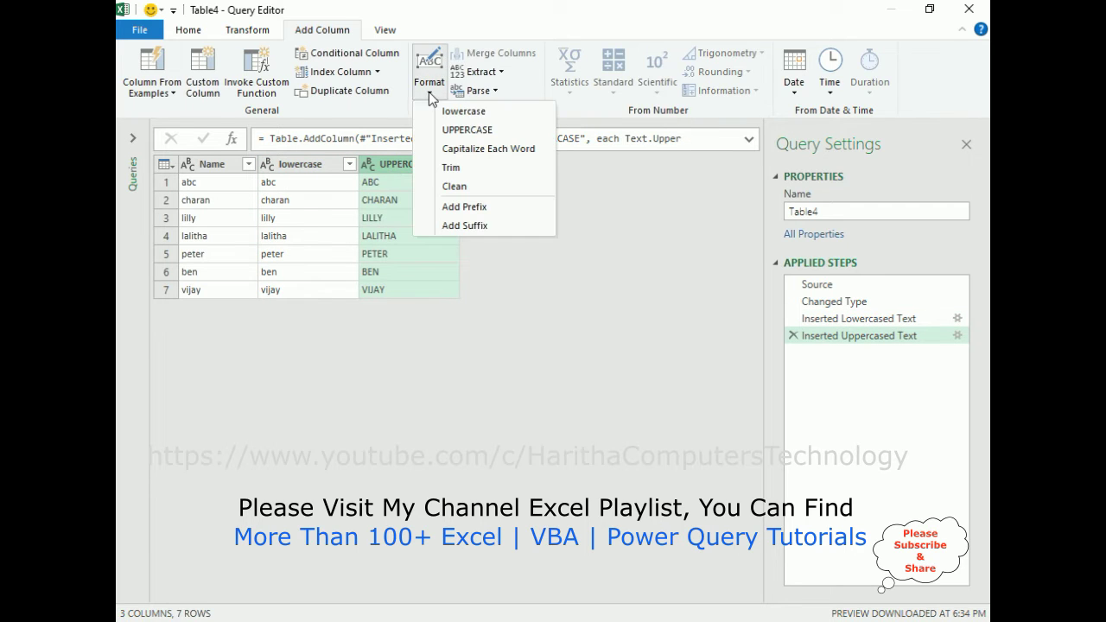
pyautogui.click(464, 151)
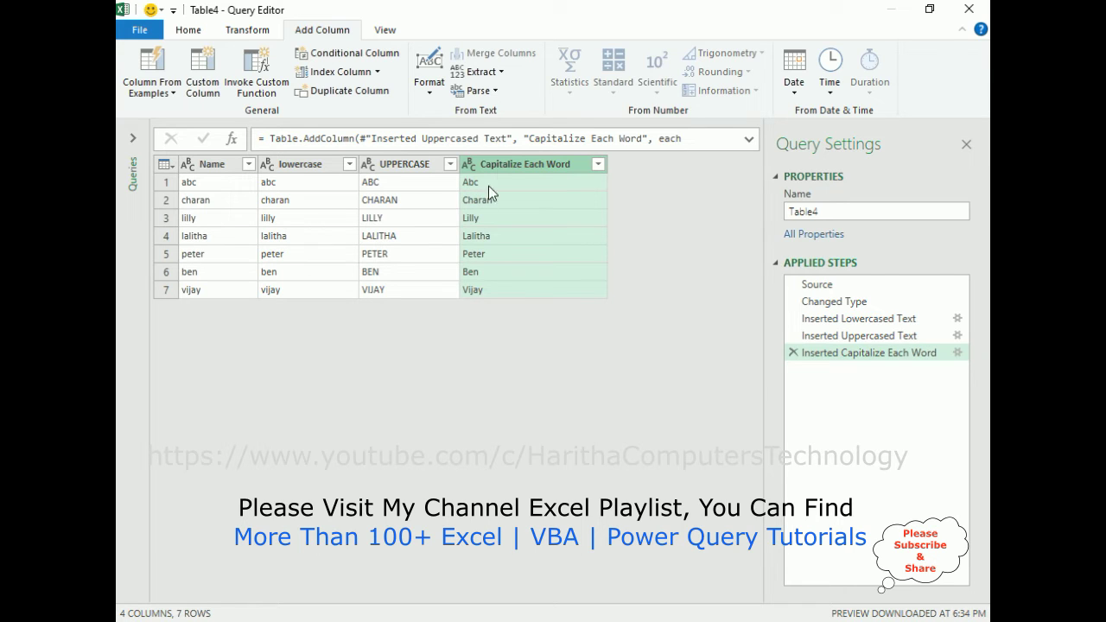
# - Rename the Capitalize Each Word column to Proper Case
pyautogui.doubleClick(500, 161)
pyautogui.doubleClick(500, 161)
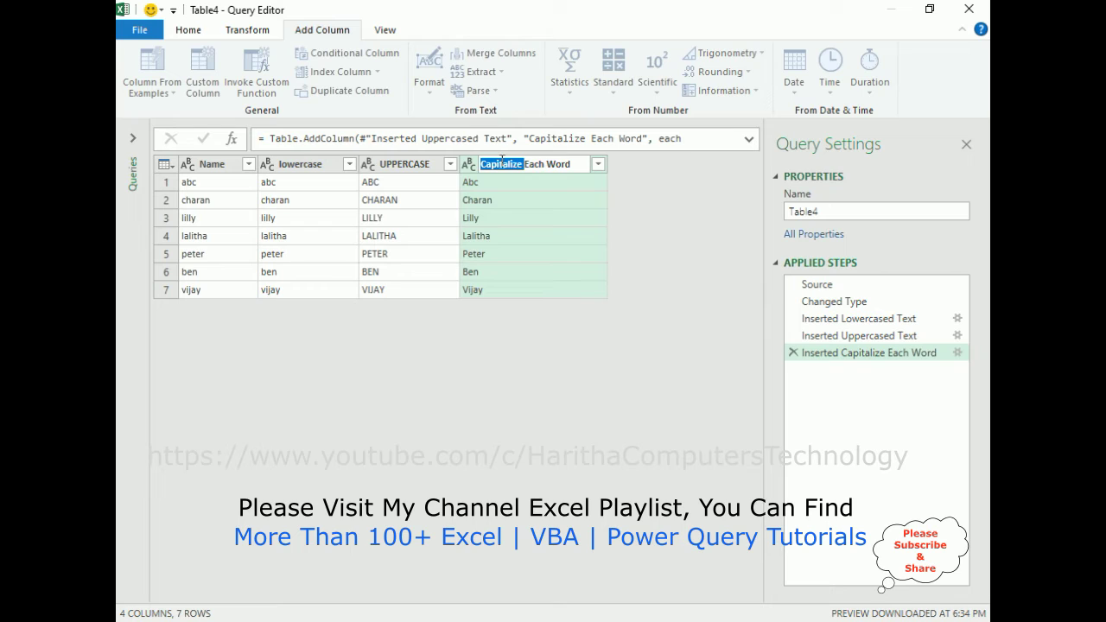
pyautogui.hotkey('ctrl', 'a')
pyautogui.press('BackSpace')
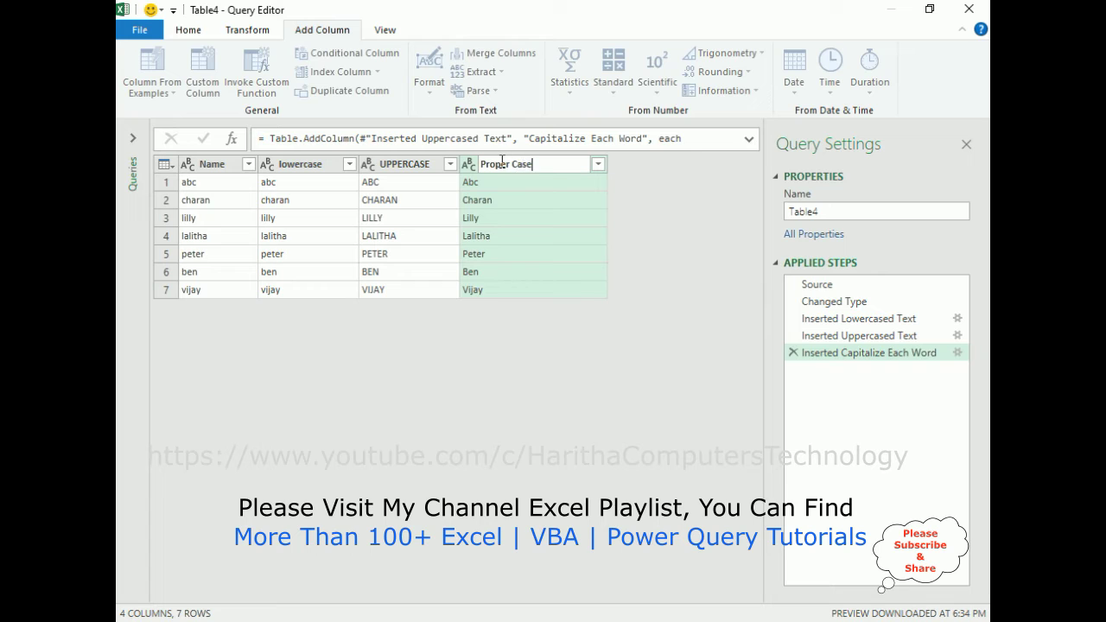
pyautogui.write('Proper Case')
pyautogui.press('Return')
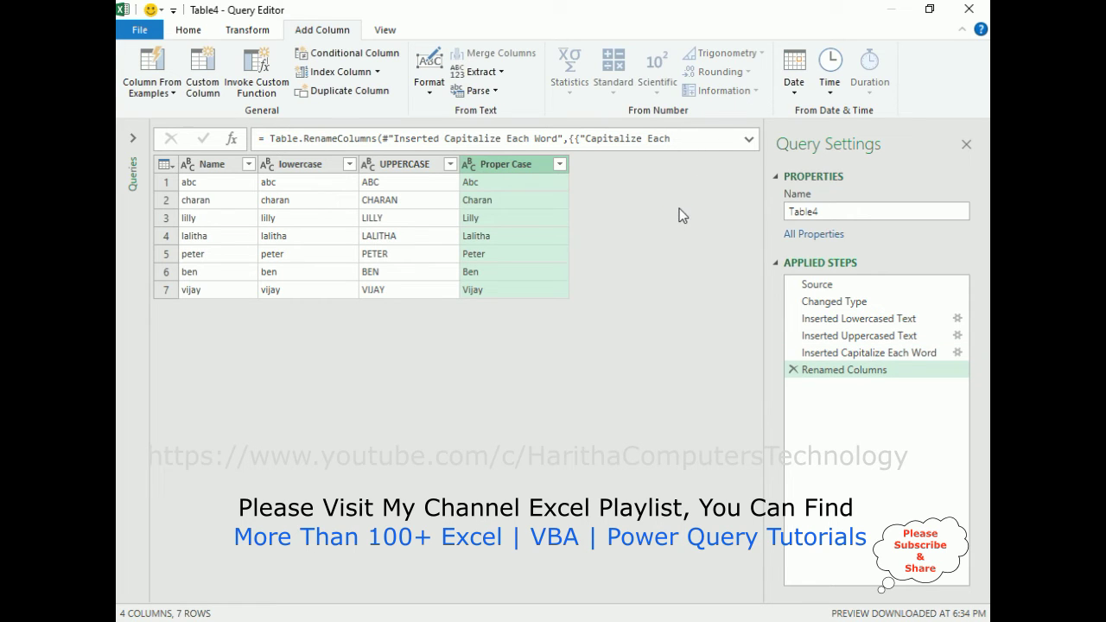
# - Remove the original Name column from the query, keeping only the three converted case columns
pyautogui.click(216, 166)
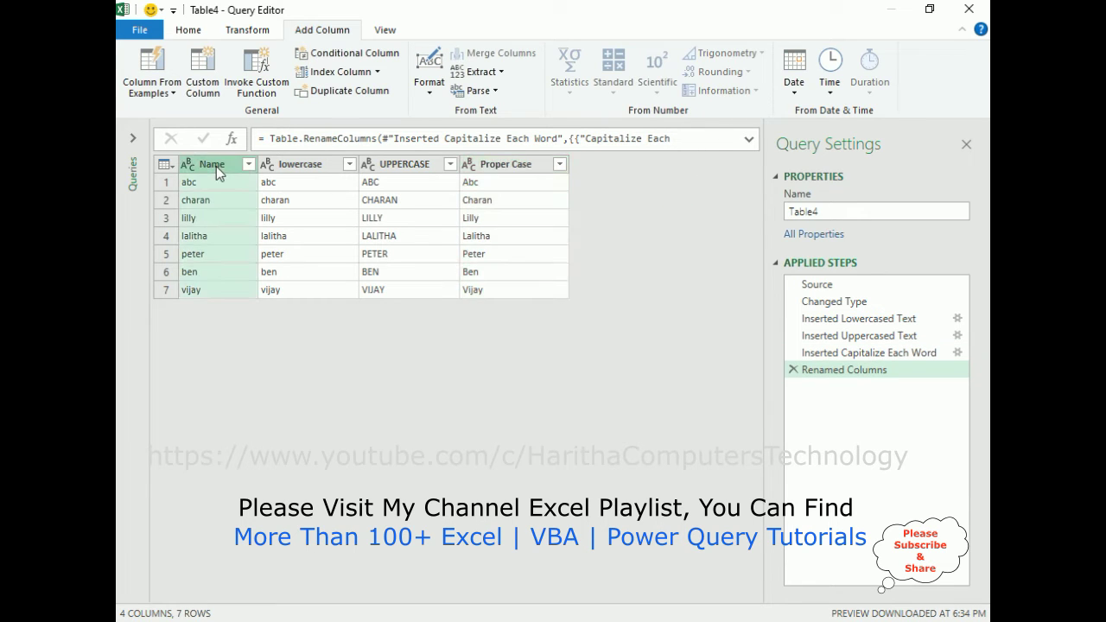
pyautogui.rightClick(218, 167)
pyautogui.click(250, 202)
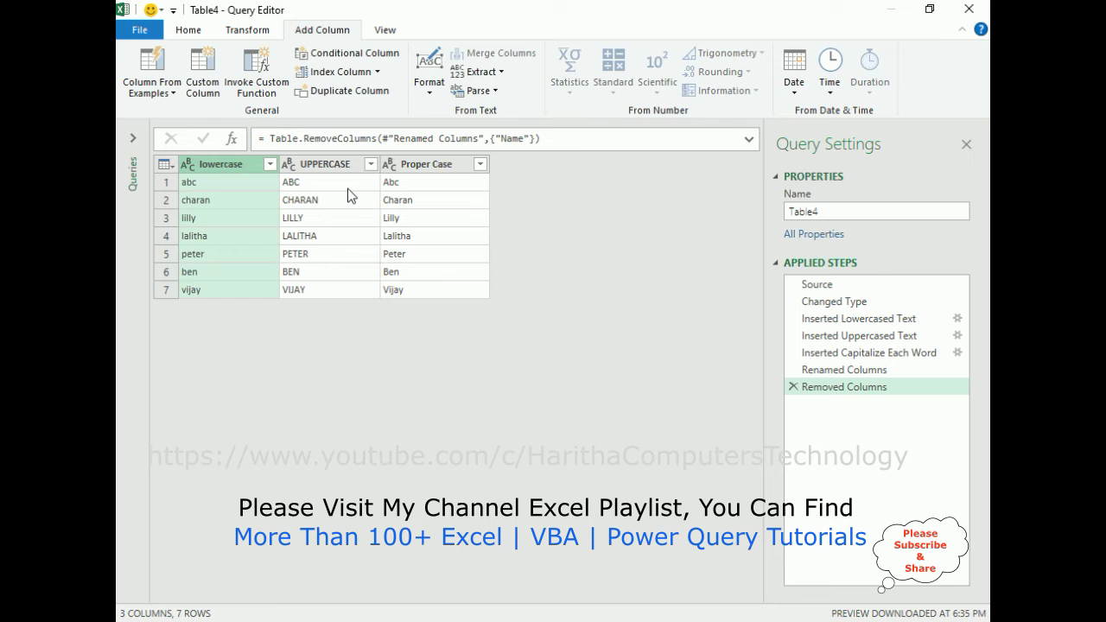
# - Close the query and load its result as a table into the existing worksheet at cell H4, beside the Name column
pyautogui.click(188, 29)
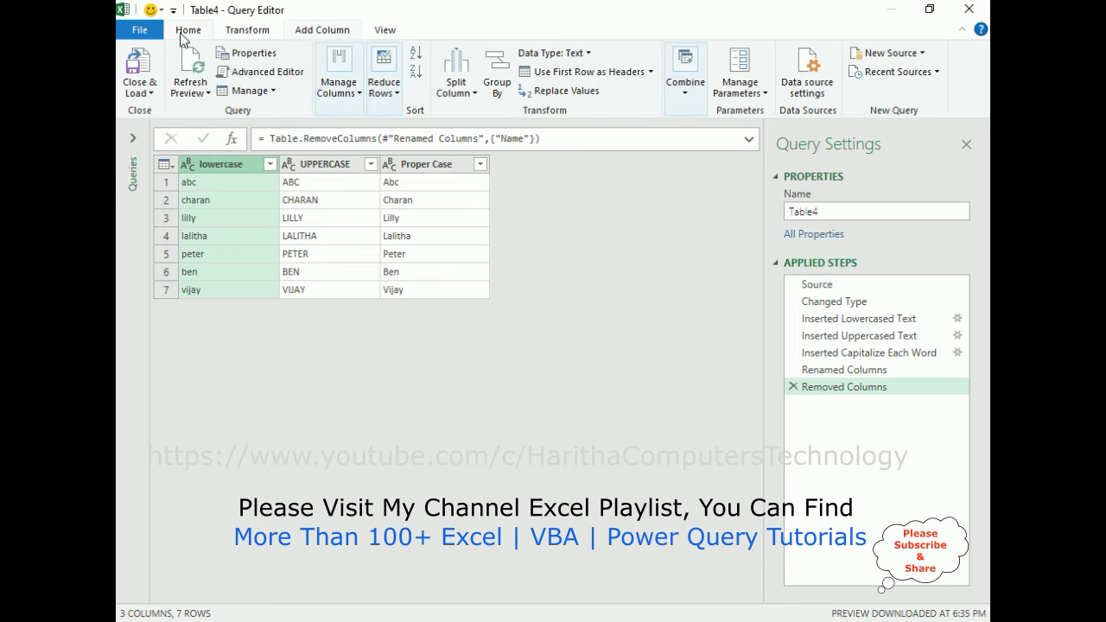
pyautogui.click(140, 90)
pyautogui.click(166, 130)
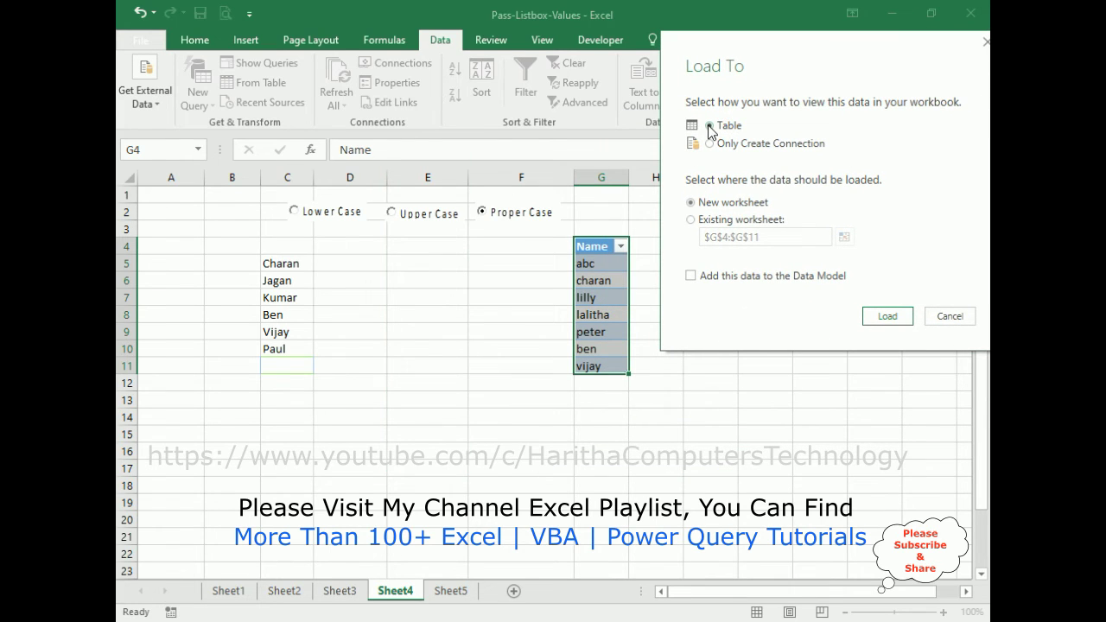
pyautogui.click(704, 219)
pyautogui.click(844, 237)
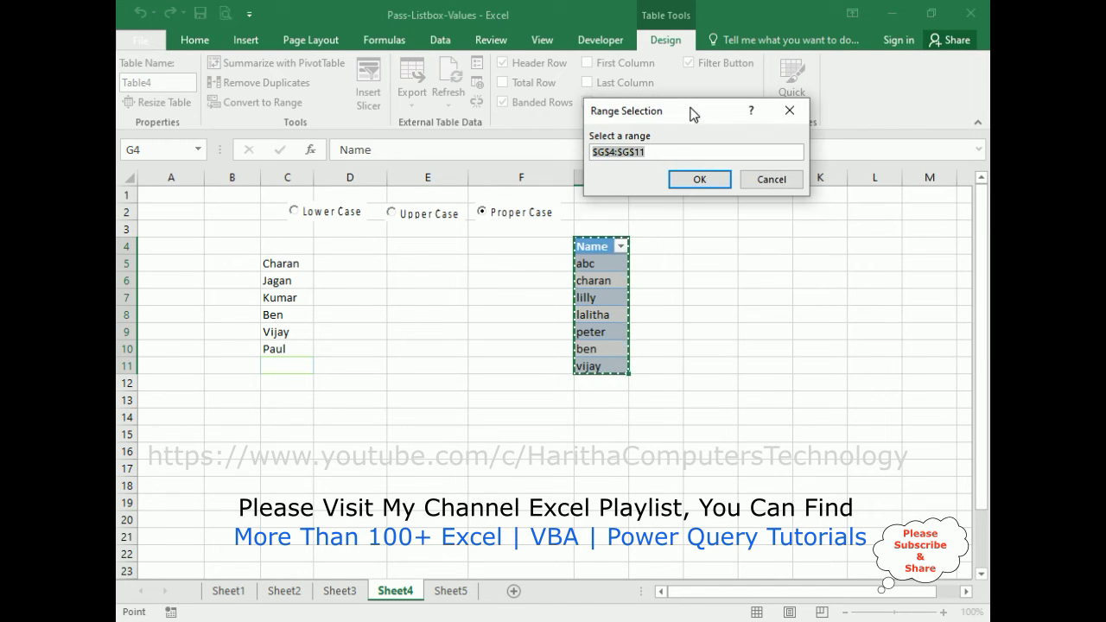
pyautogui.click(651, 249)
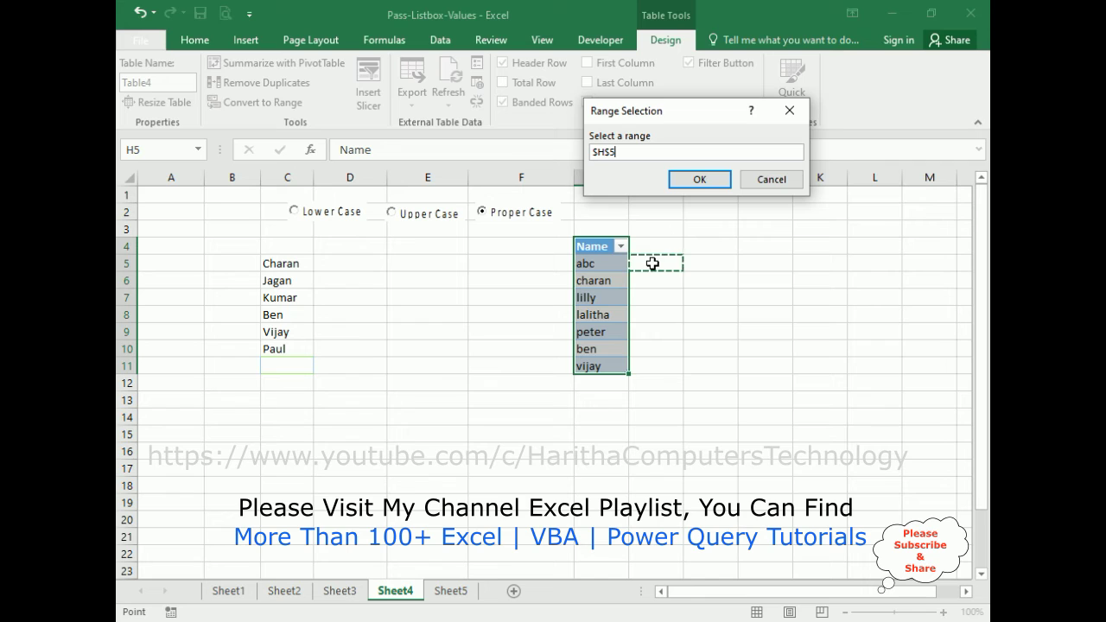
pyautogui.click(699, 182)
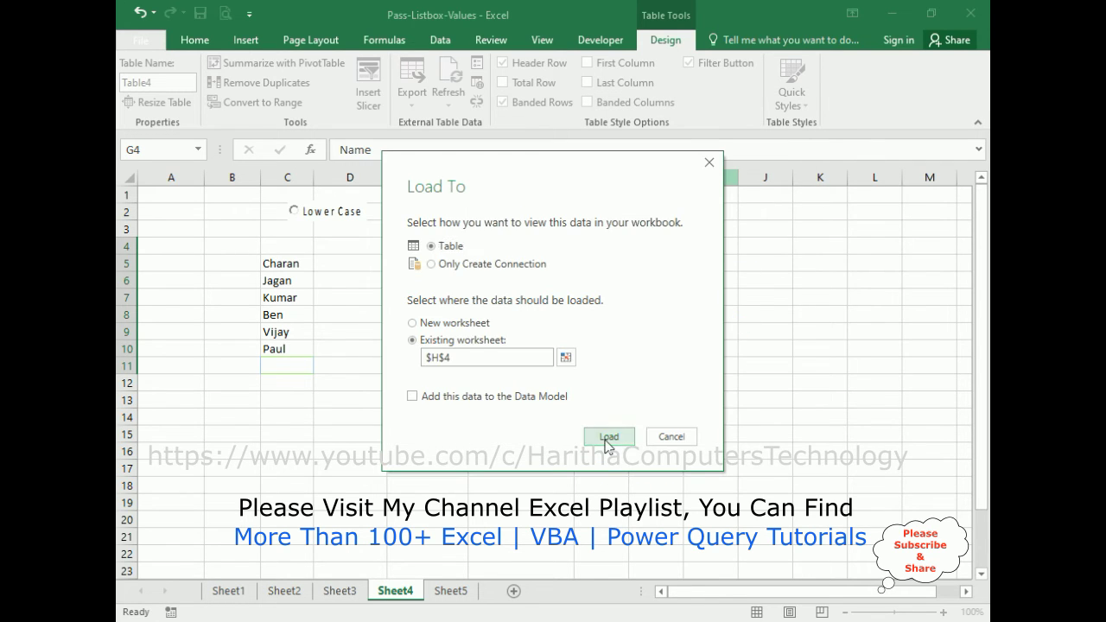
pyautogui.click(609, 436)
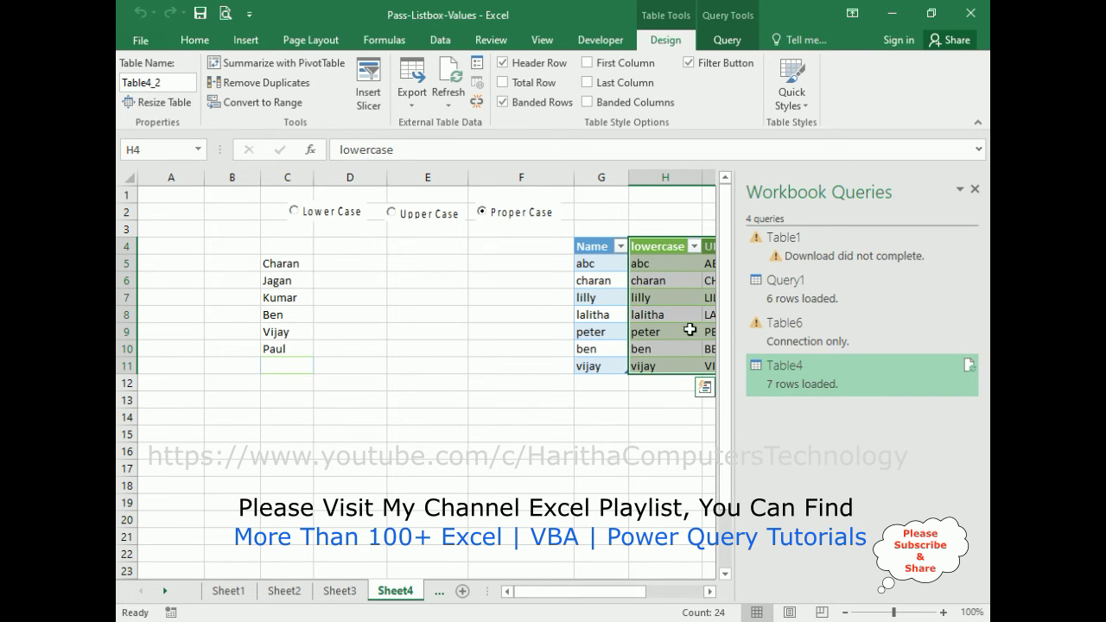
pyautogui.moveTo(632, 593); pyautogui.dragTo(697, 592)
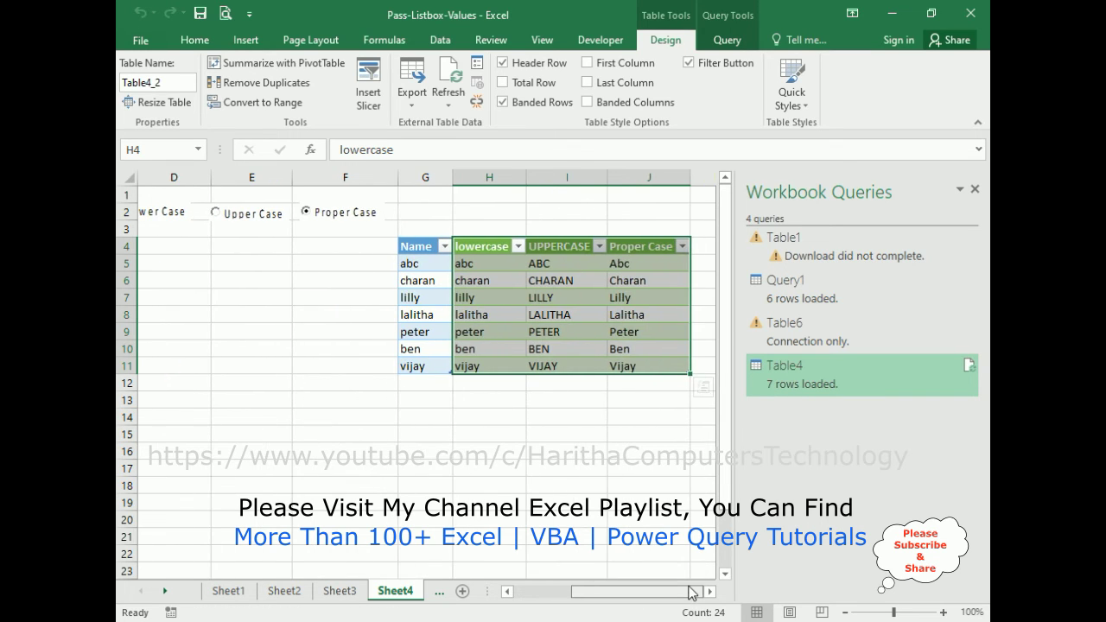
pyautogui.click(576, 454)
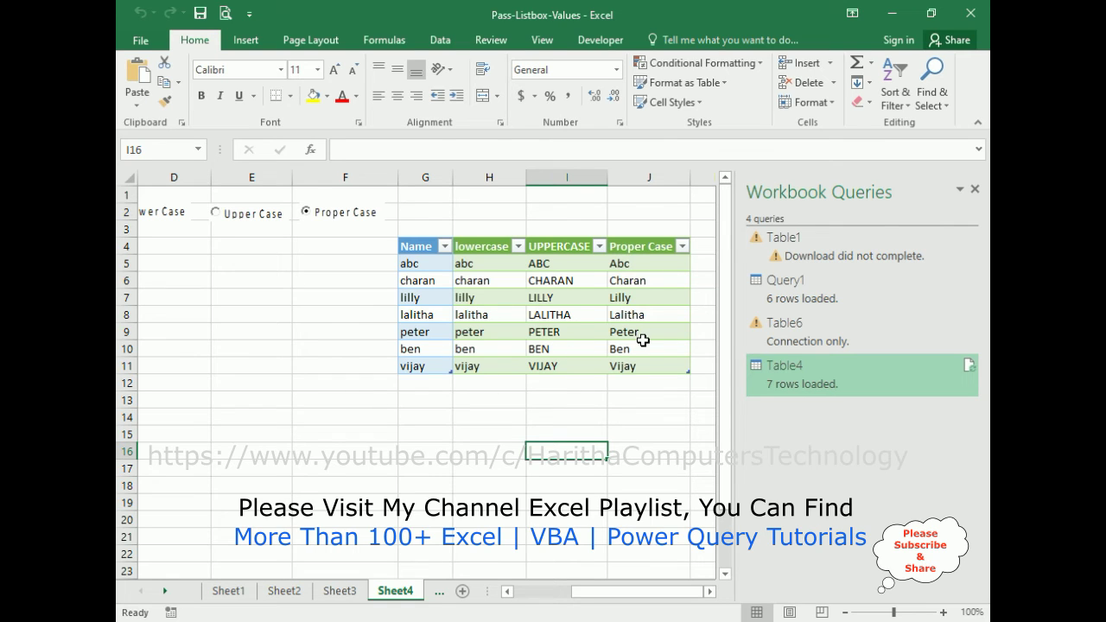
# - Add four more capitalized first names to the Name table in cells G12 to G15
pyautogui.click(422, 386)
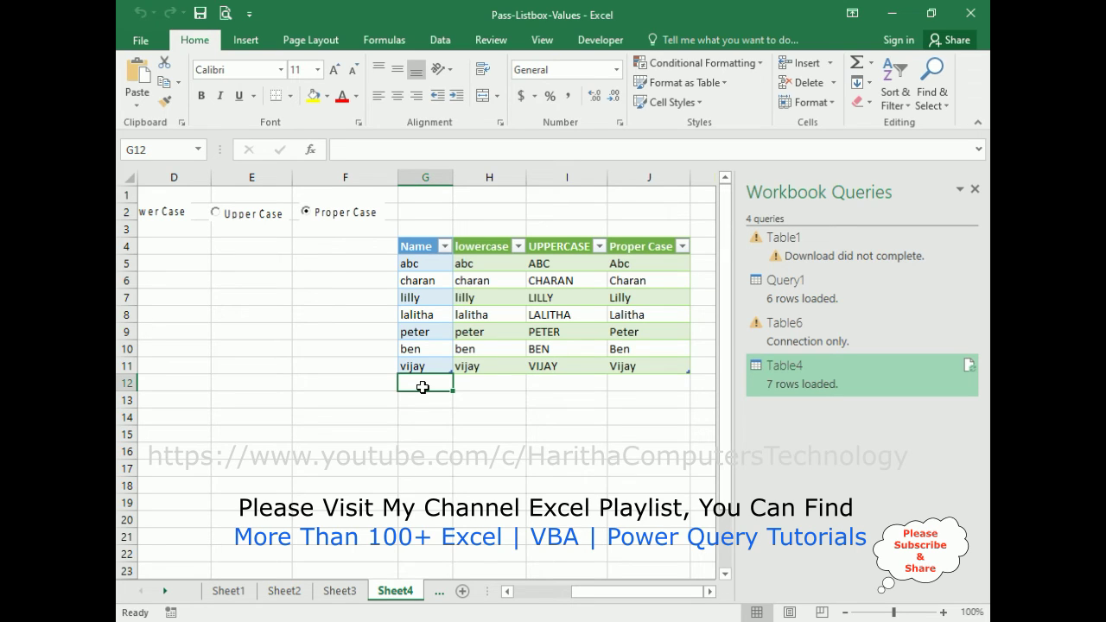
pyautogui.write('Paul')
pyautogui.press('Return')
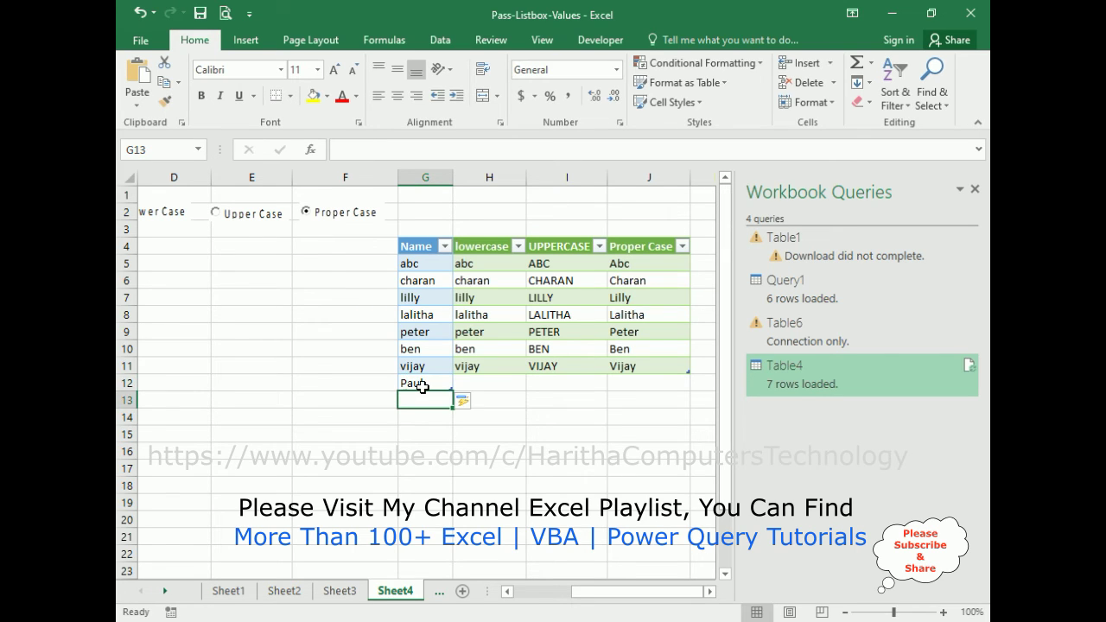
pyautogui.write('P')
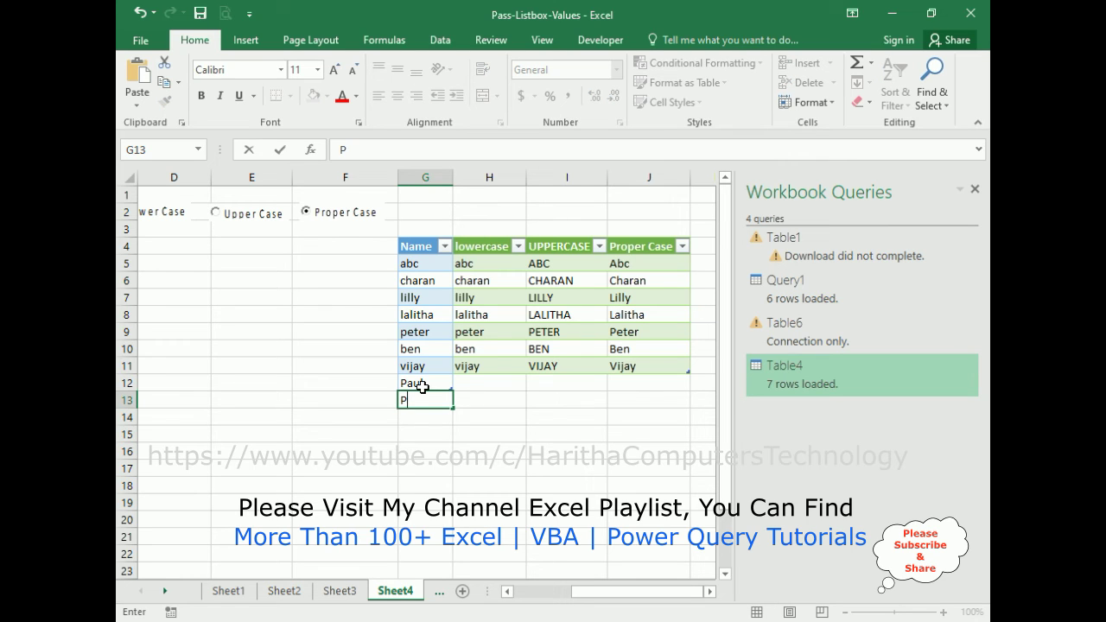
pyautogui.write('Derek')
pyautogui.press('Return')
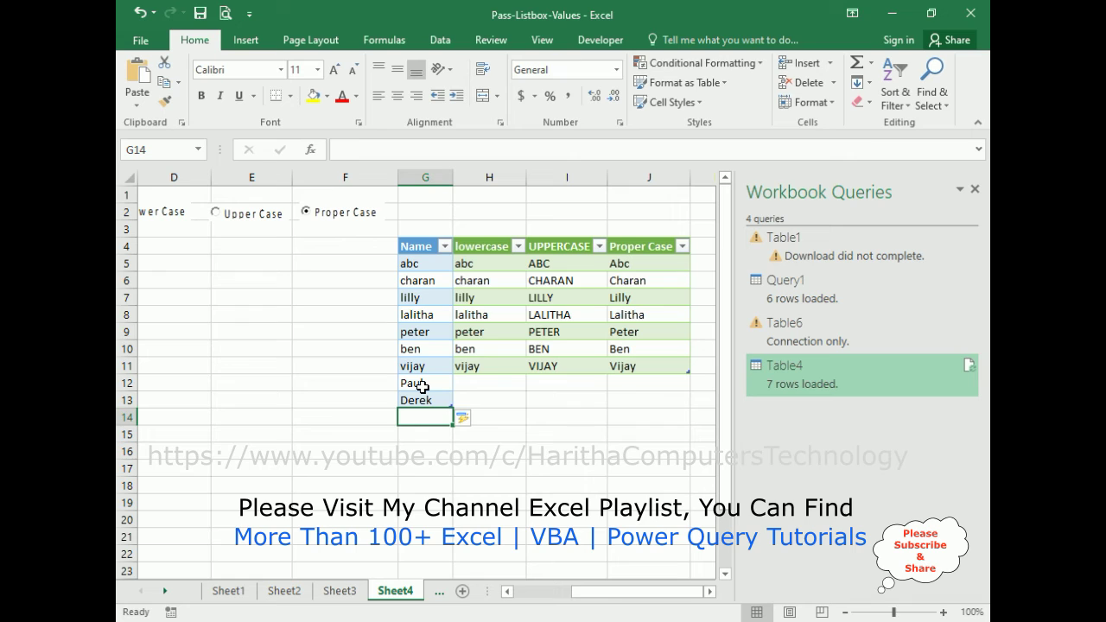
pyautogui.write('Vamshi')
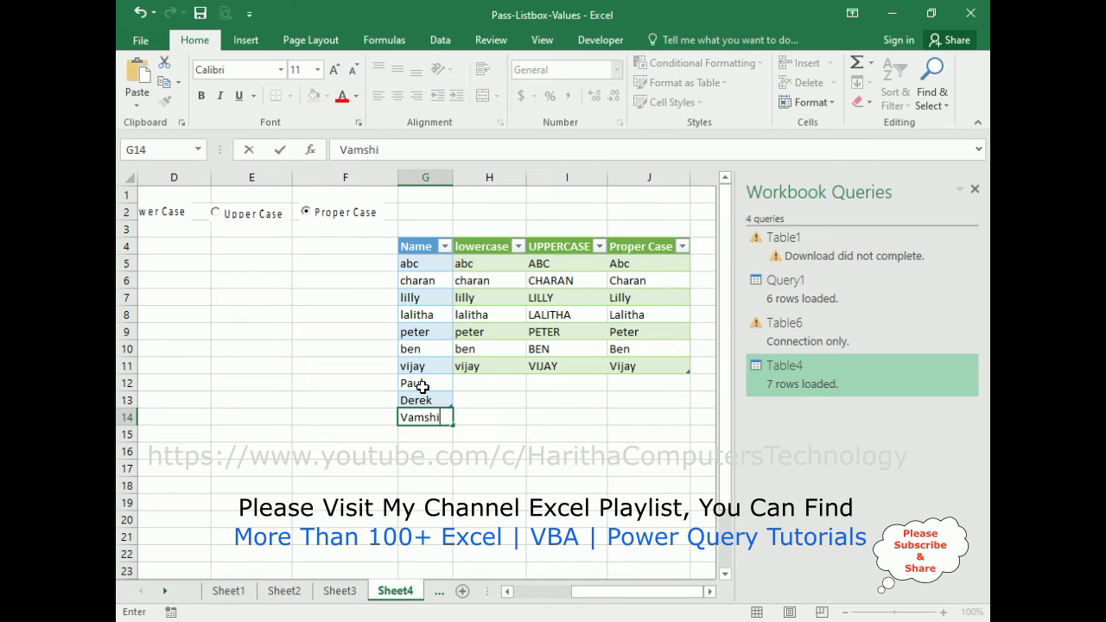
pyautogui.press('Return')
pyautogui.write('Karthik')
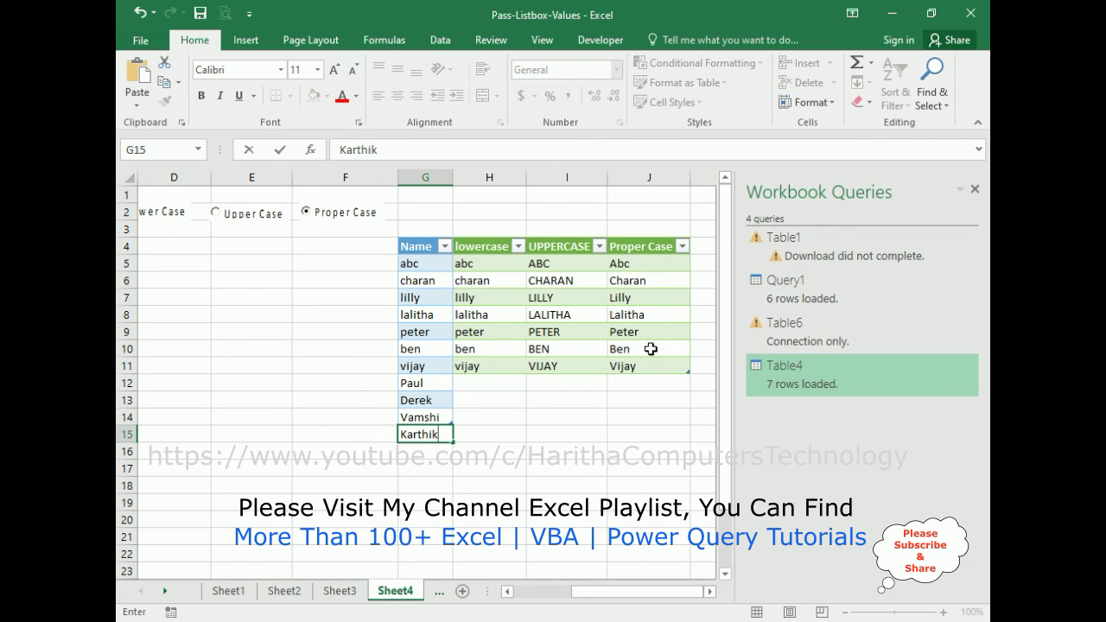
pyautogui.click(440, 39)
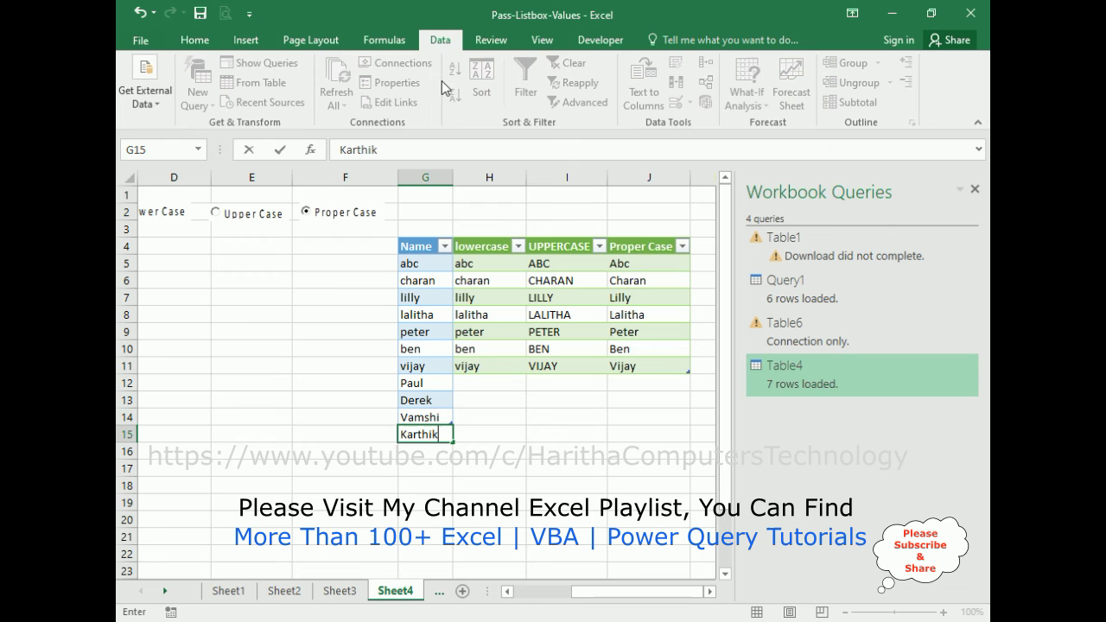
pyautogui.click(570, 432)
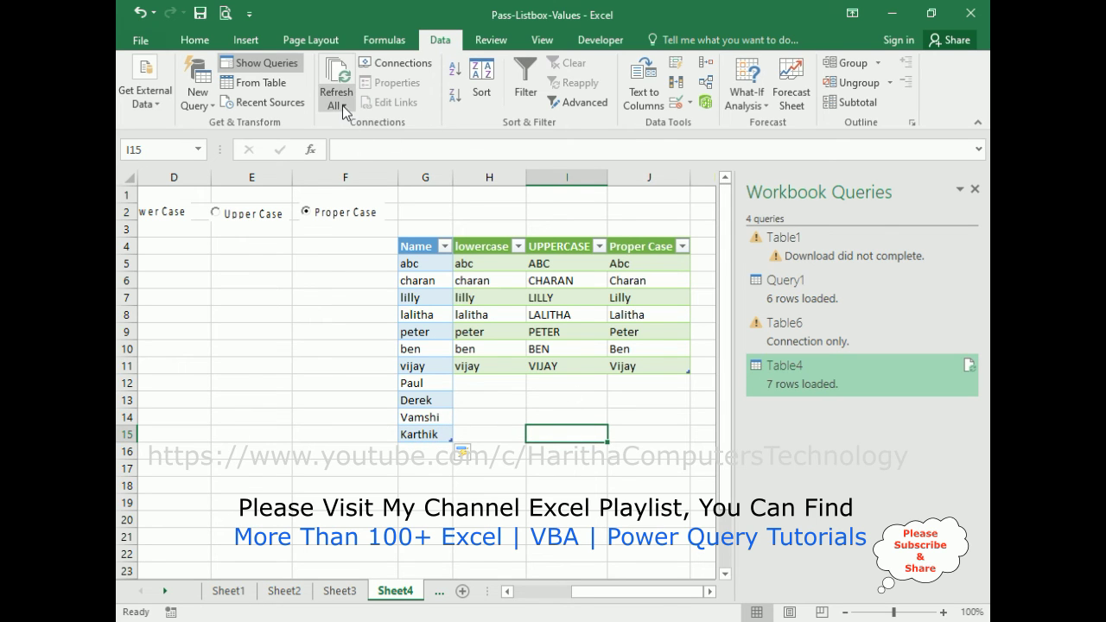
# - Refresh all workbook queries so the converted case table includes the added names, and dismiss the error message
pyautogui.click(345, 108)
pyautogui.click(356, 128)
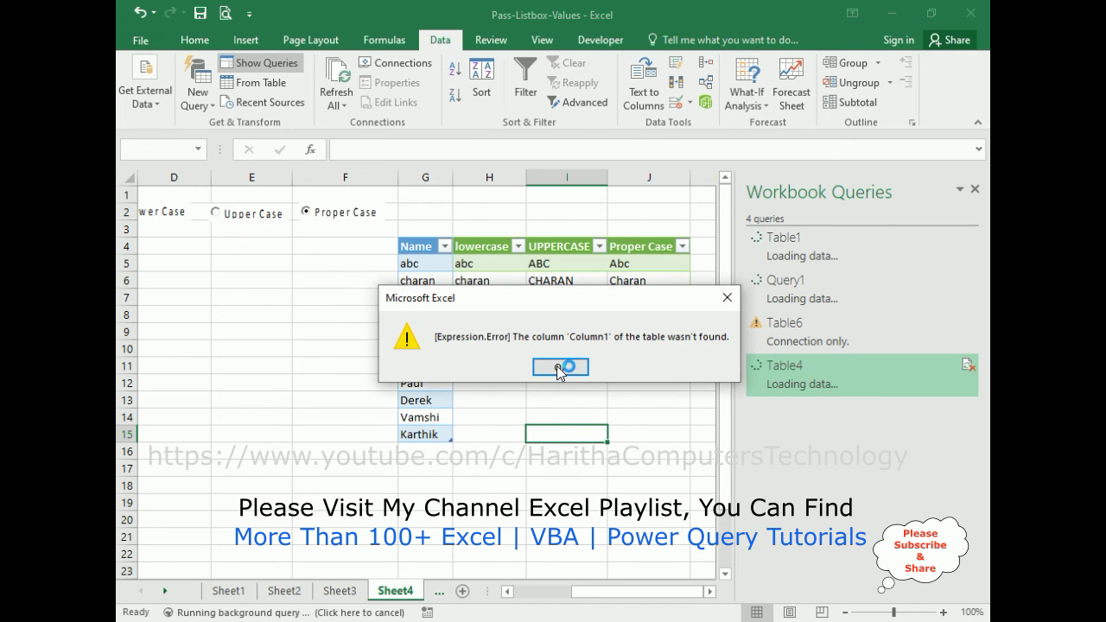
pyautogui.click(557, 367)
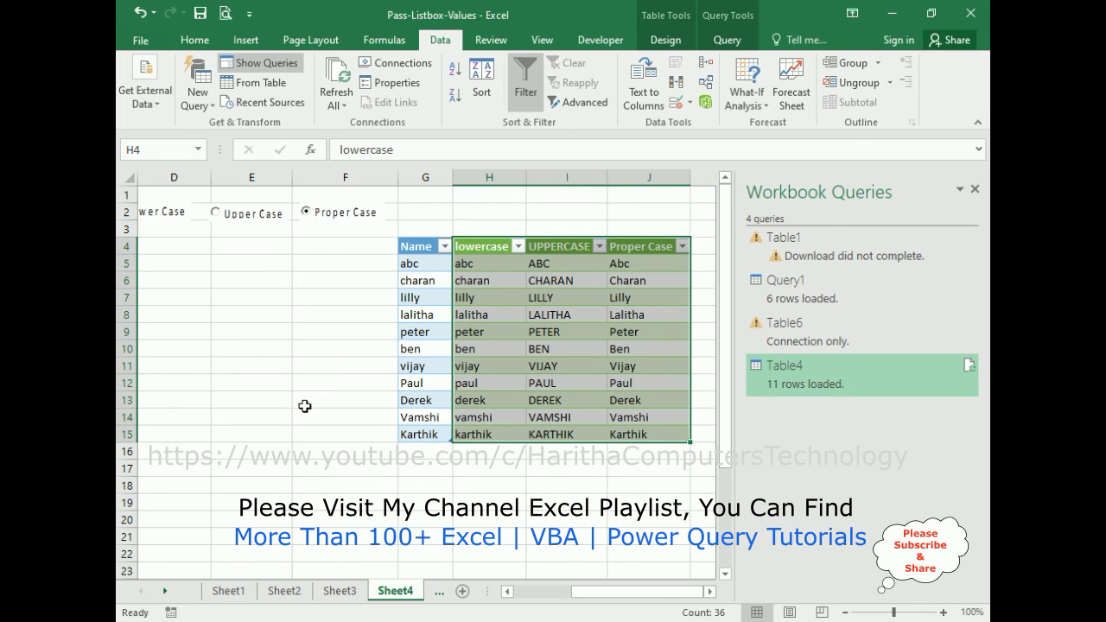
pyautogui.click(483, 470)
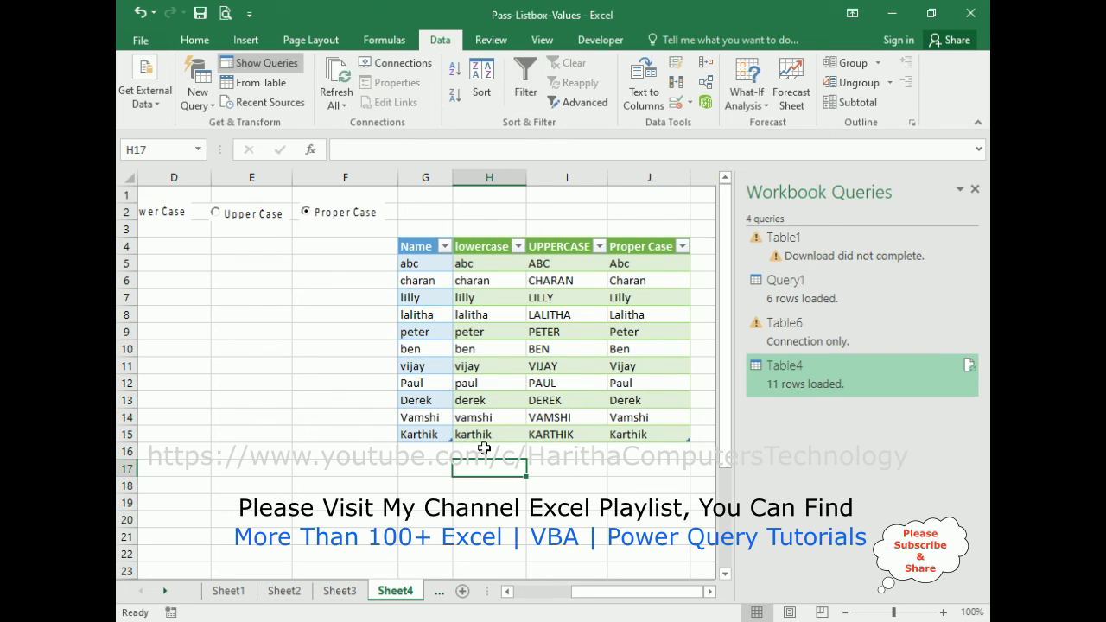